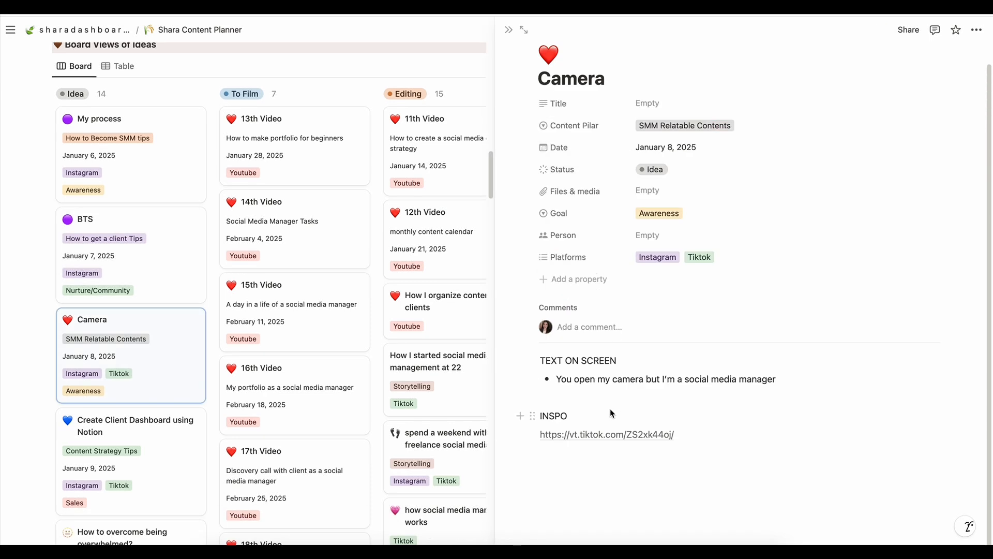
double_click(555, 418)
mouse_move(586, 437)
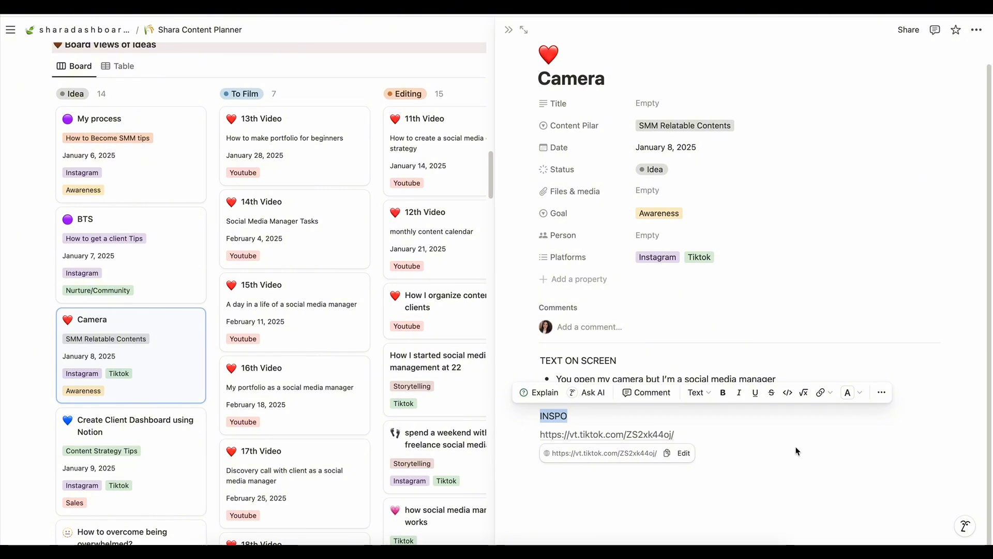
click(790, 387)
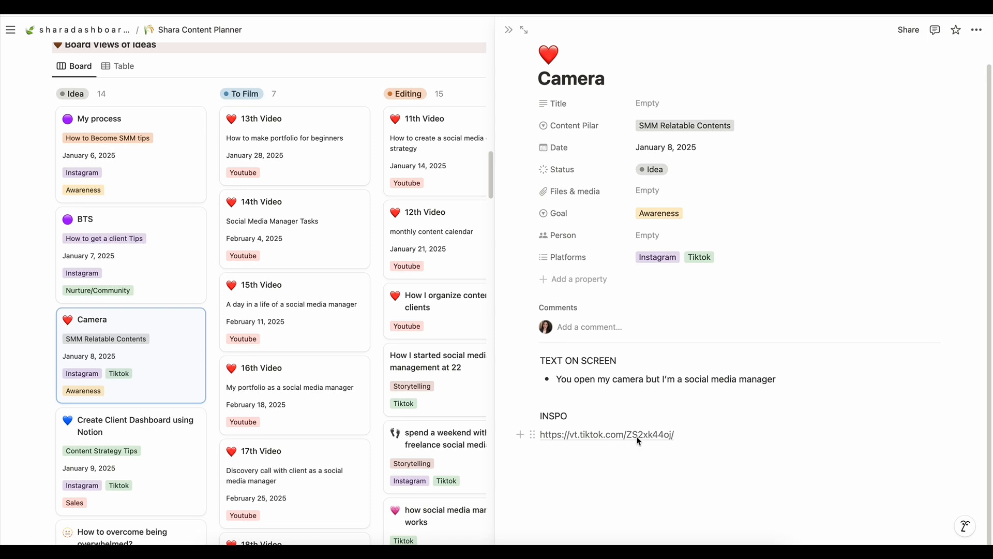
click(737, 423)
Step: Add the line "CAPTION AND HASHTAGS" below the inspo link on the Camera page, leaving a blank line between them
click(558, 470)
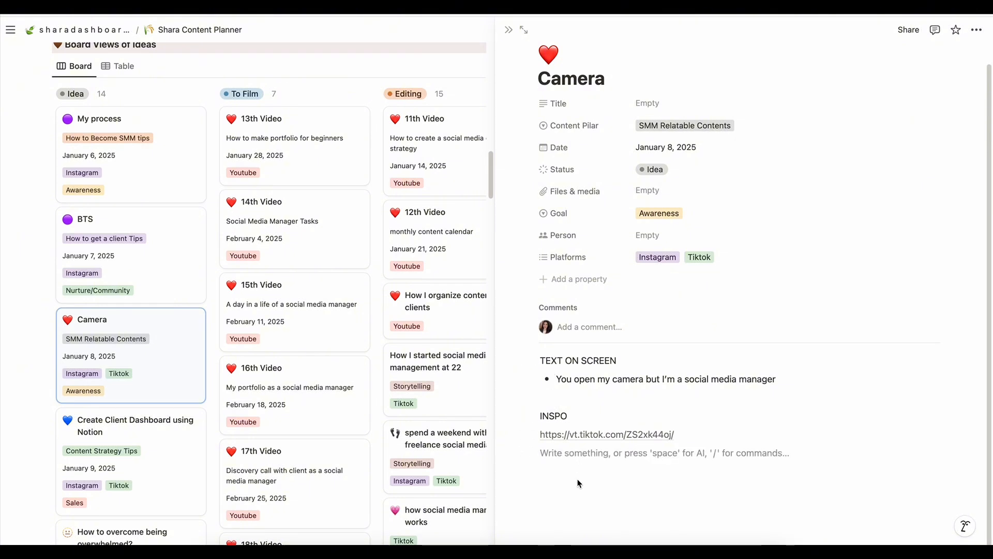
key(Return)
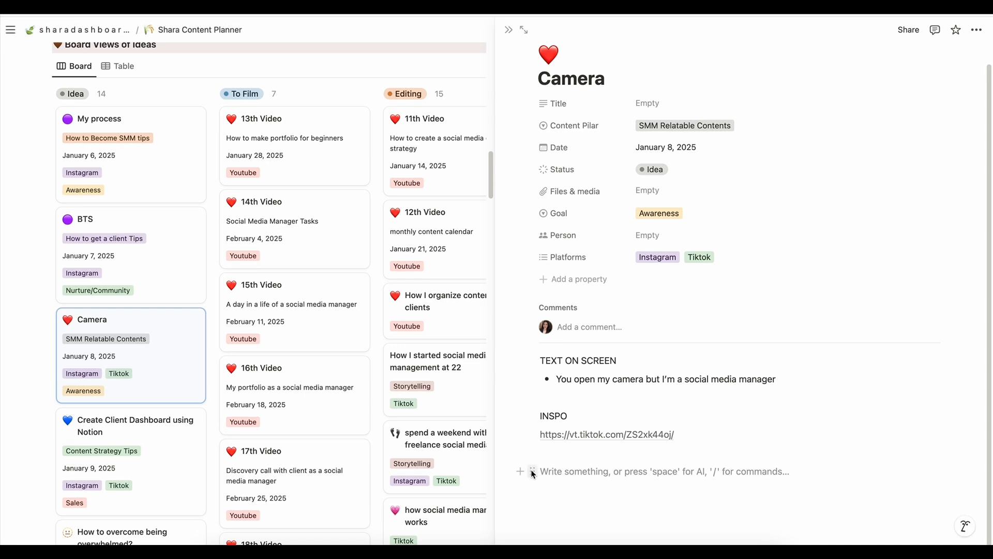
text(CAPTIO)
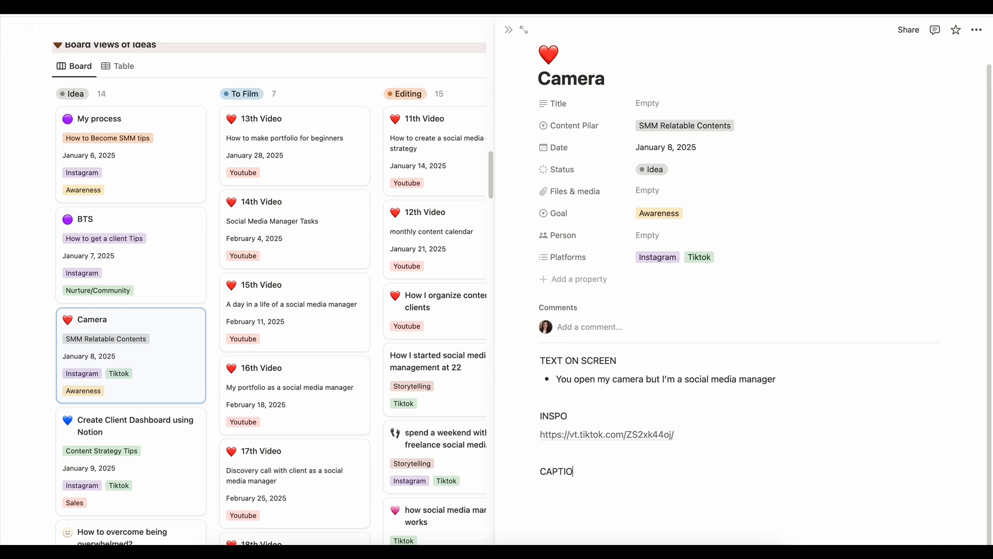
text(N AND HASHTAGS)
Step: Give the "CAPTION AND HASHTAGS" line a green background and make its text bold
click(533, 471)
mouse_move(409, 506)
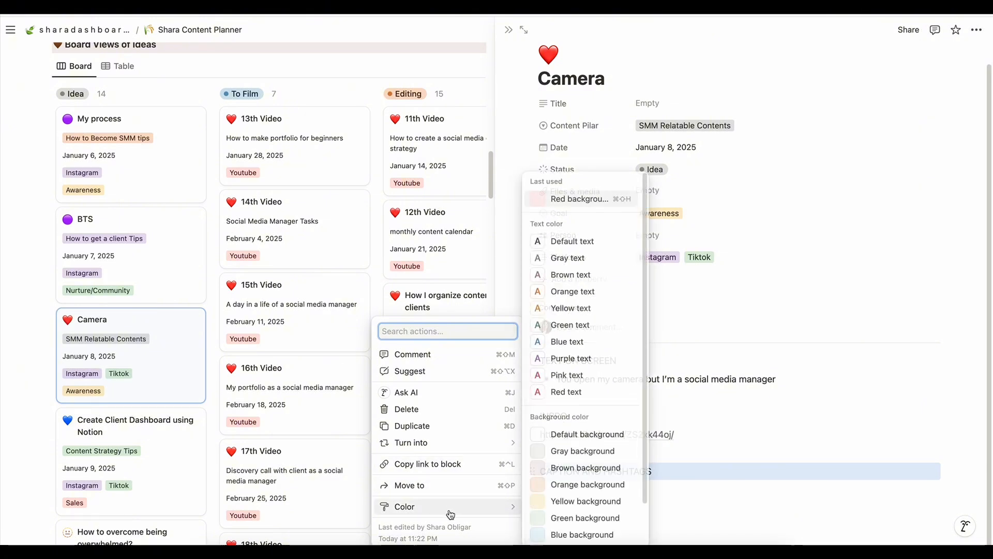
click(564, 518)
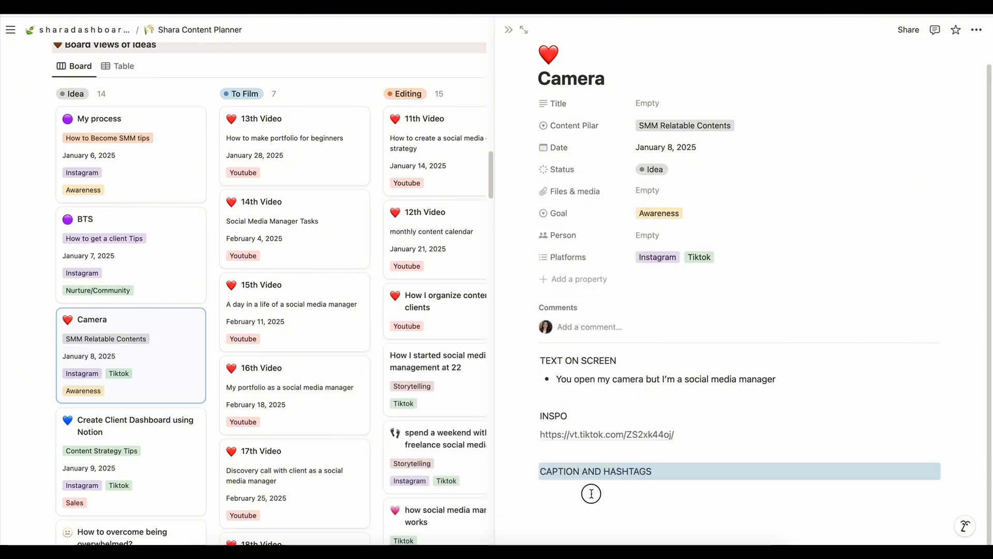
triple_click(574, 471)
key(ctrl+b)
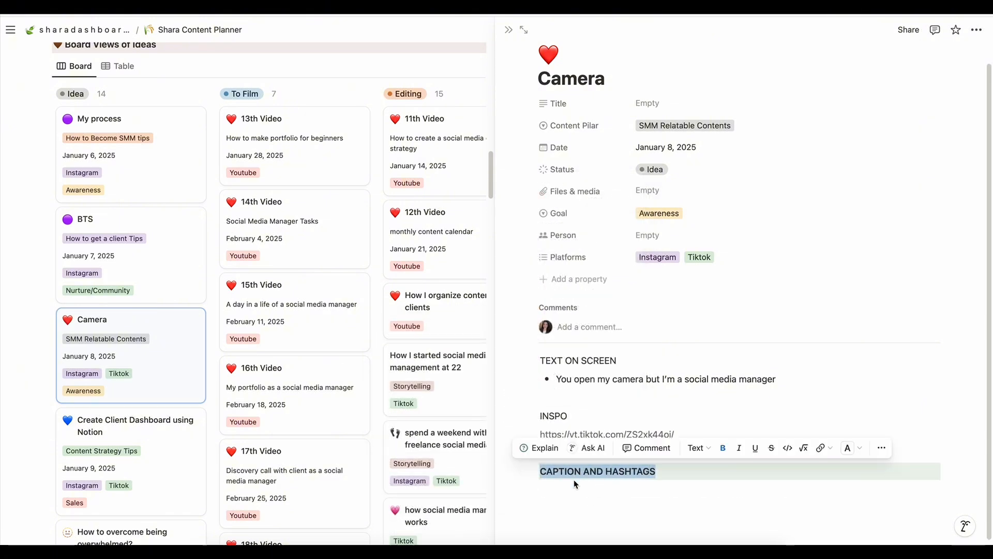
Step: Write "caption blablabla" beneath the "CAPTION AND HASHTAGS" heading
click(570, 494)
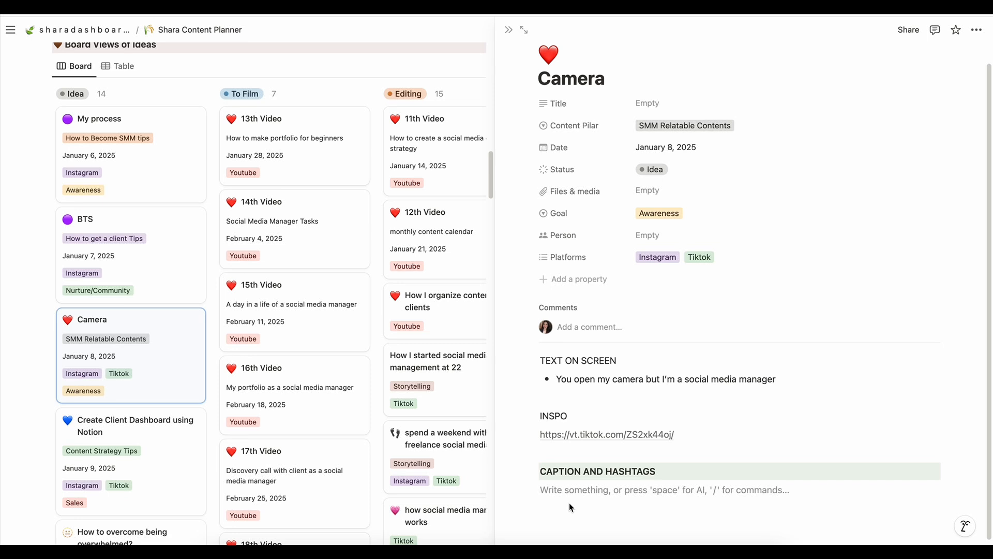
text(caption blablabla)
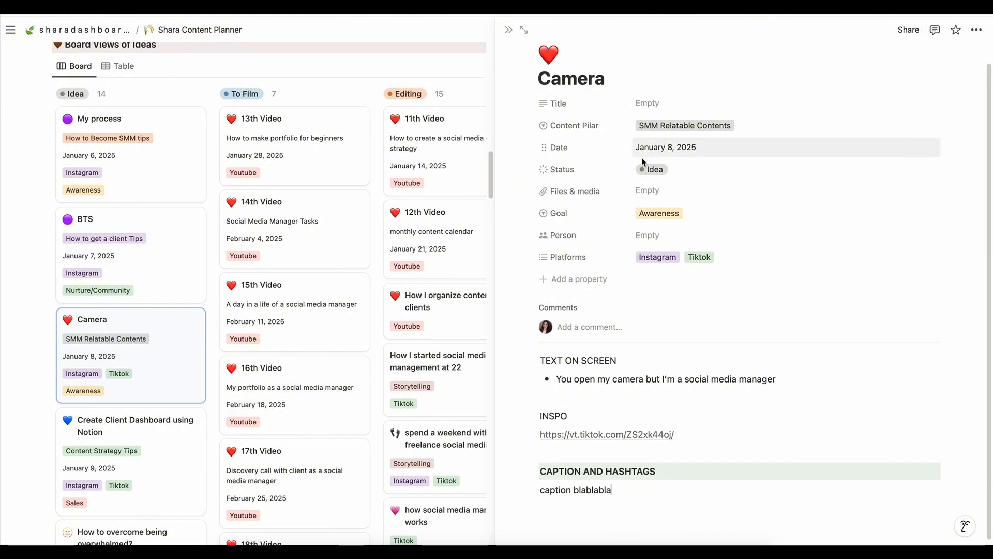
scroll(603, 413, down, 1)
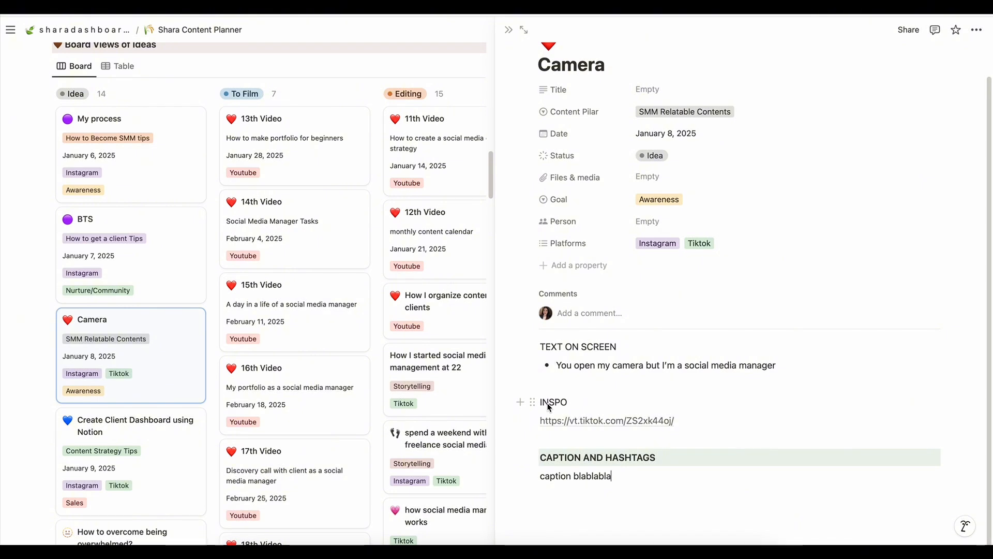
triple_click(600, 365)
click(676, 386)
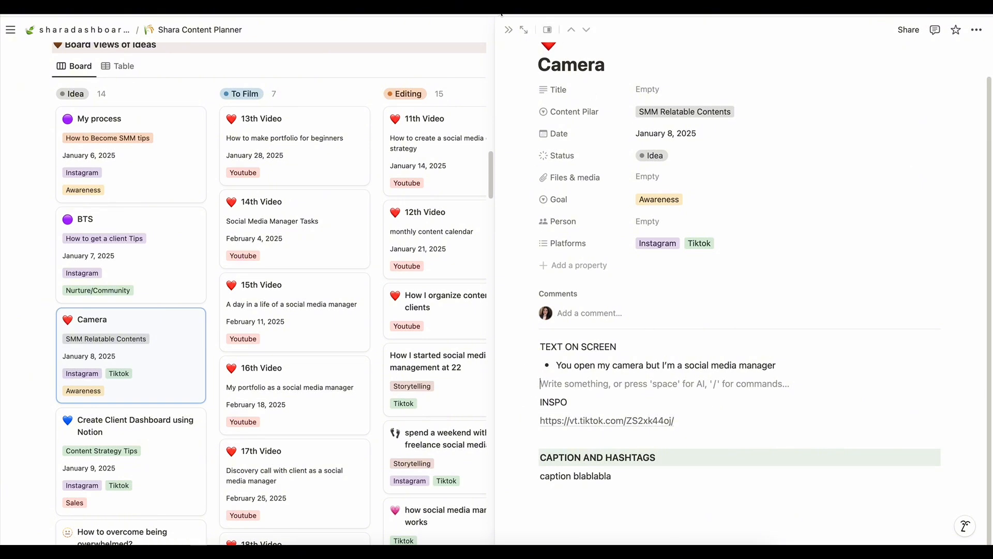
Step: Close the Camera page and move the "My process" card from the Idea column to the start of Editing
click(508, 29)
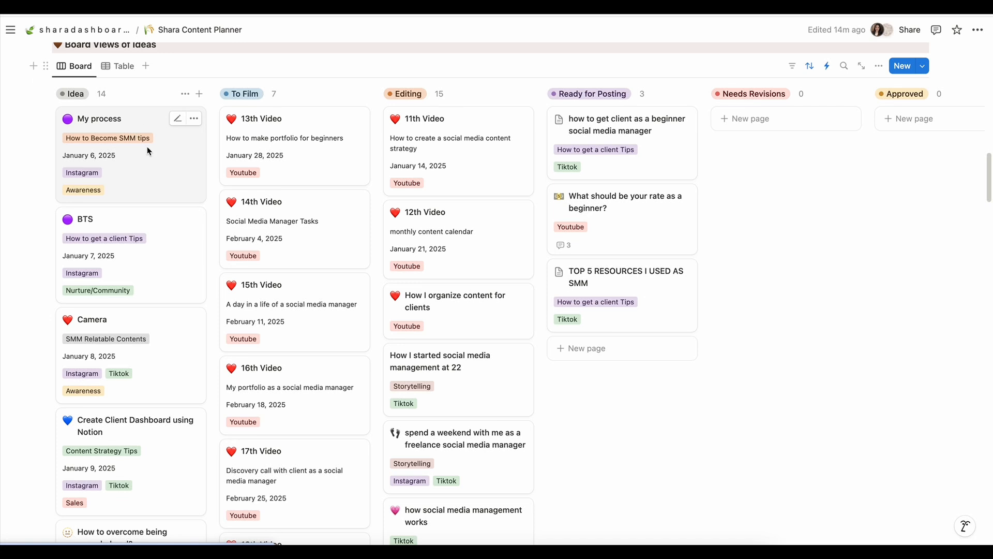
drag(147, 148, 467, 144)
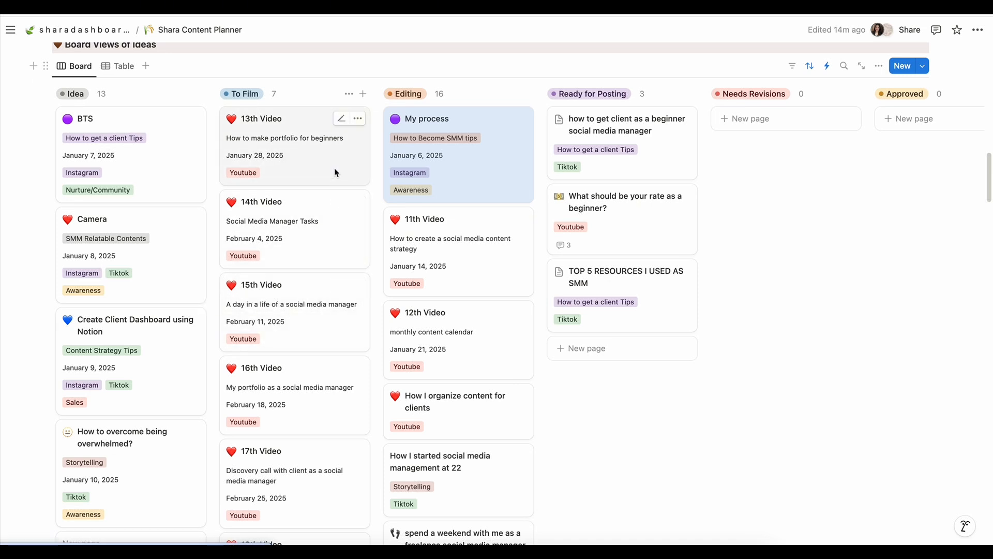
Step: Add a new page to the To Film column, open it and apply the Instagram template
scroll(331, 176, up, 3)
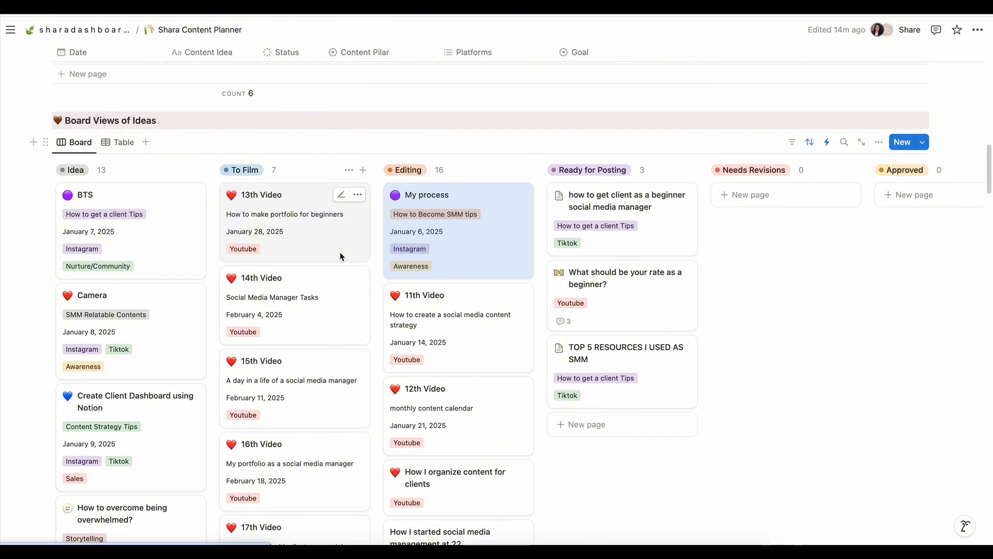
scroll(340, 252, down, 8)
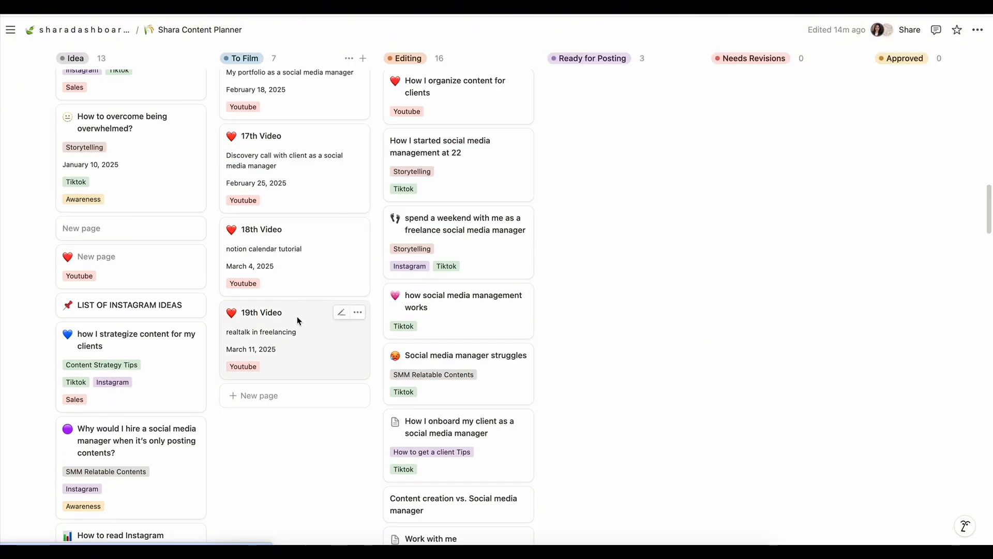
click(309, 393)
click(341, 395)
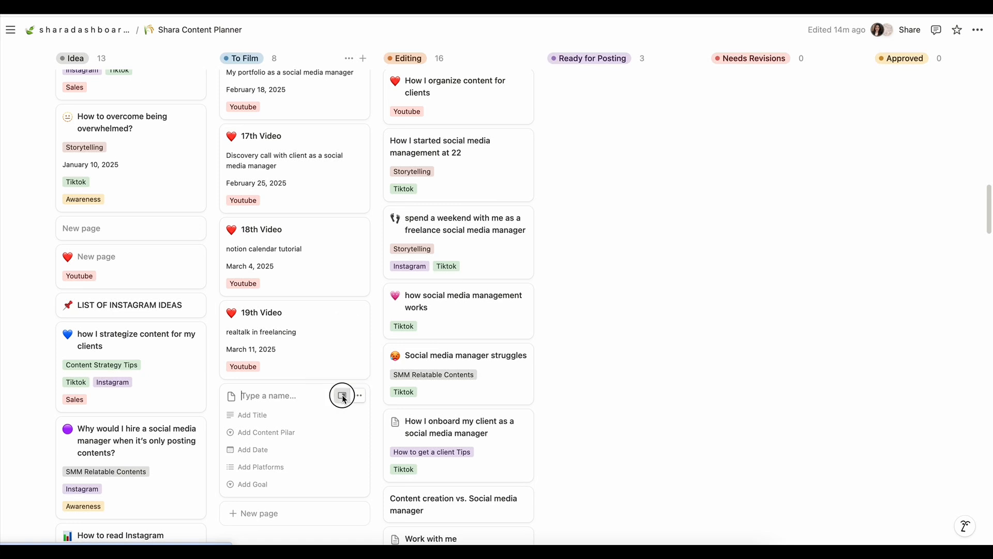
click(590, 408)
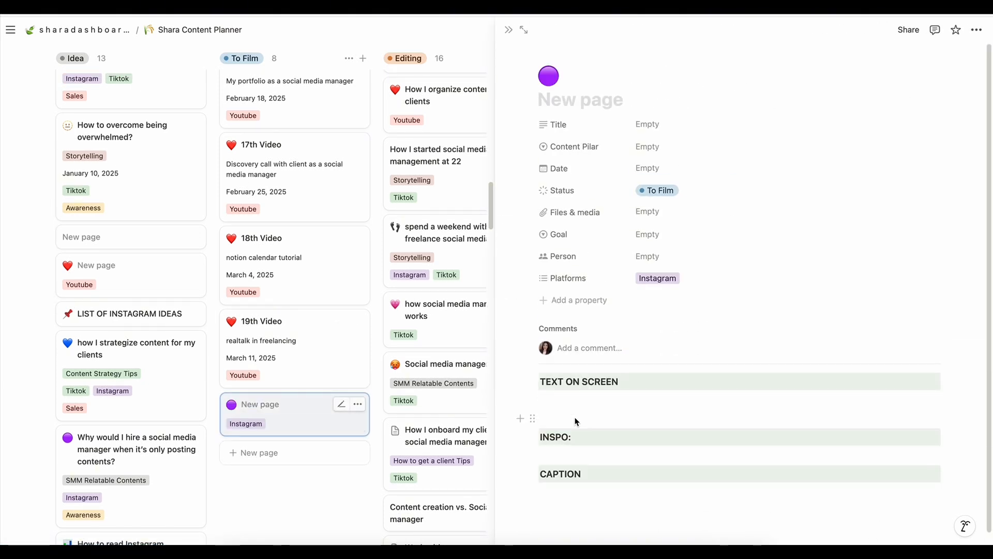
Step: Add the line "FOOTAGES YOU NEED TO FILM:" between the INSPO and CAPTION headings, with an empty line after it
click(572, 432)
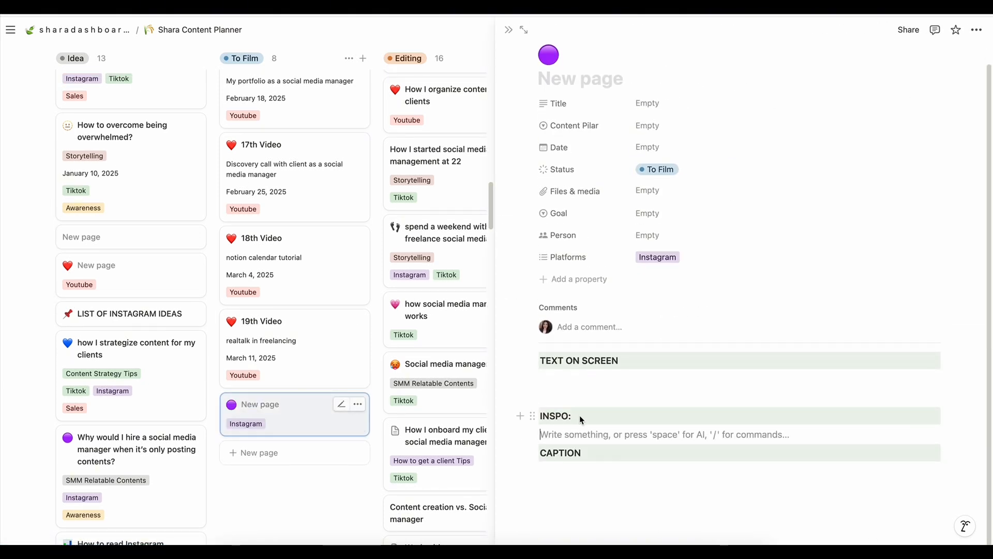
text(FOOTA)
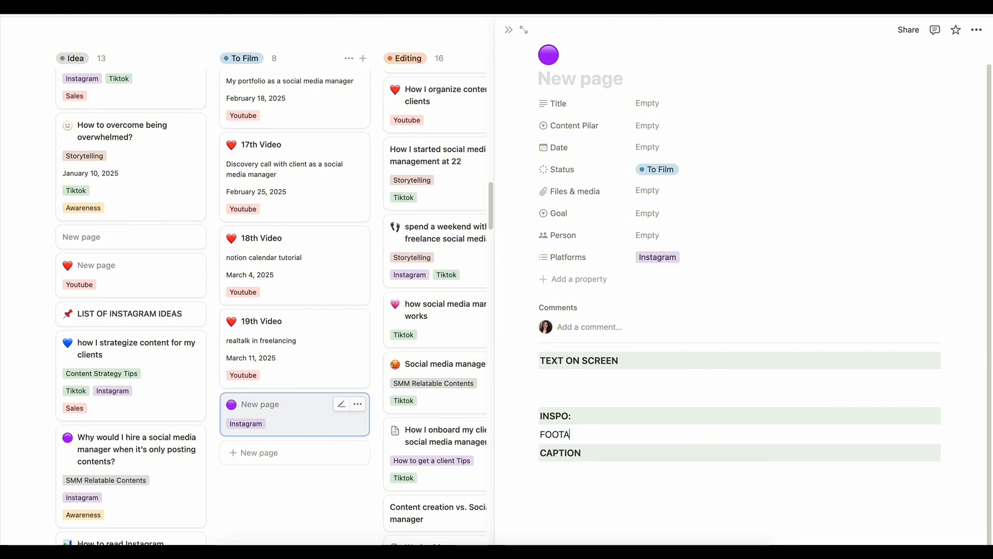
text(GES YOU NEED)
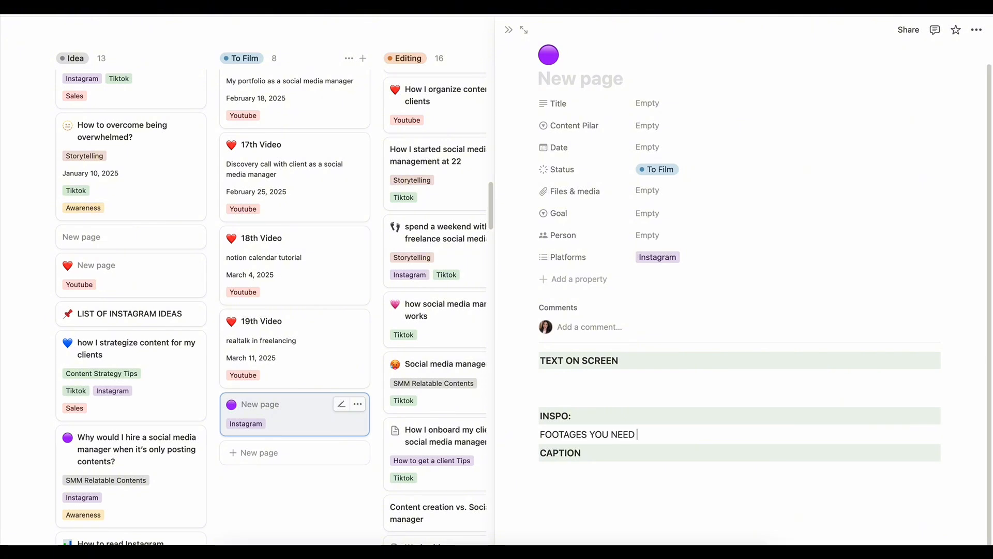
text( TO FILM:)
key(Return)
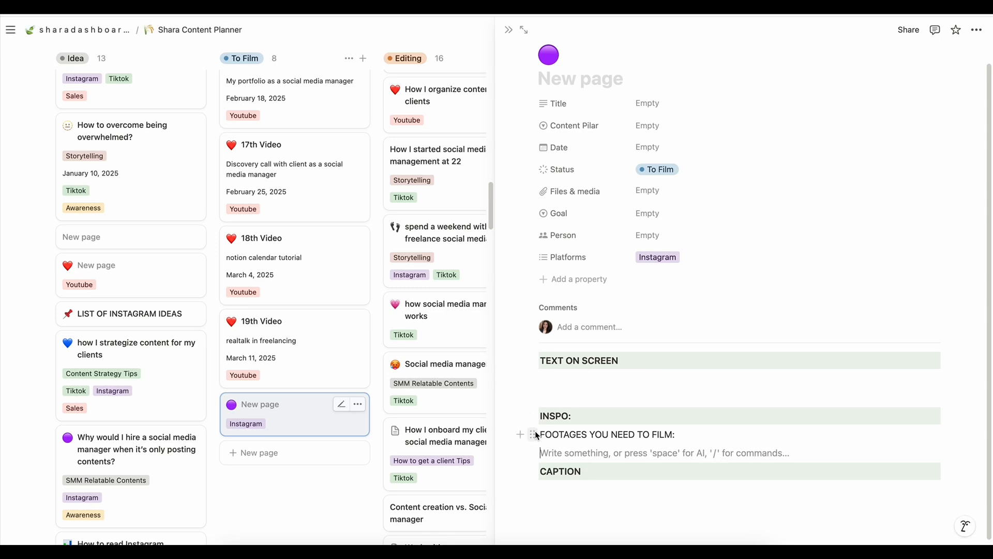
Step: Give the "FOOTAGES YOU NEED TO FILM:" line a green background and make its text bold
click(534, 435)
mouse_move(458, 507)
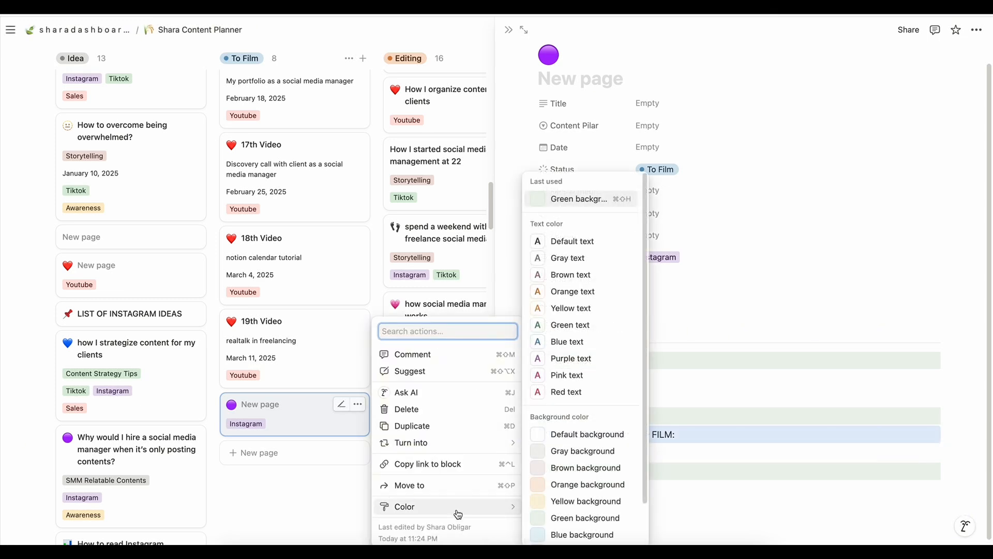
click(564, 519)
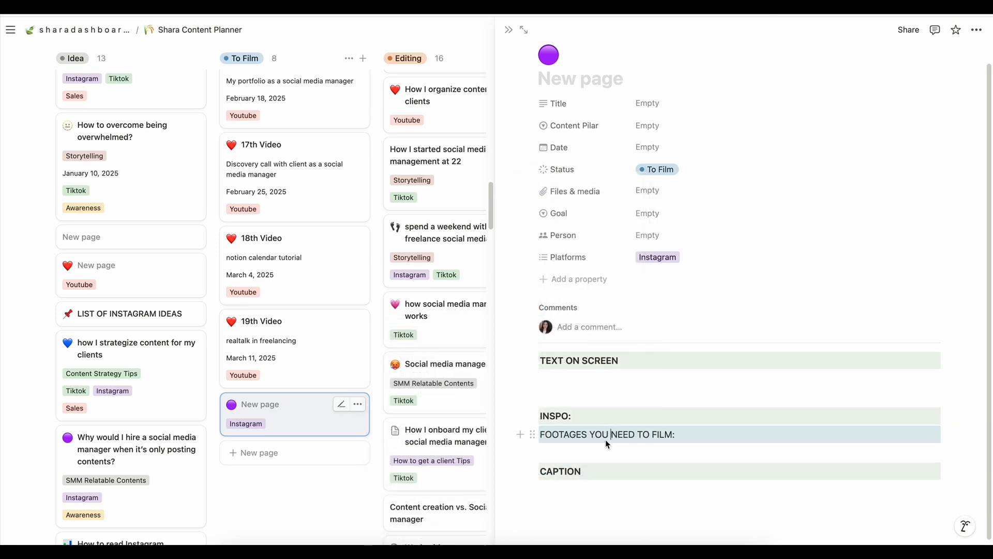
triple_click(585, 436)
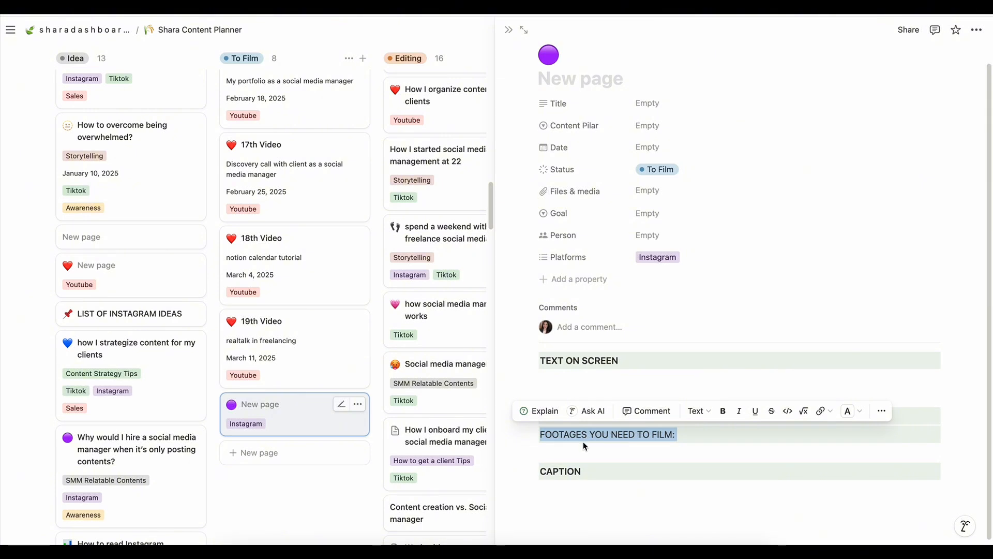
key(super+b)
Step: Add the to-do item "you sitting in the office (broll)" beneath the footages heading and check it off
click(580, 451)
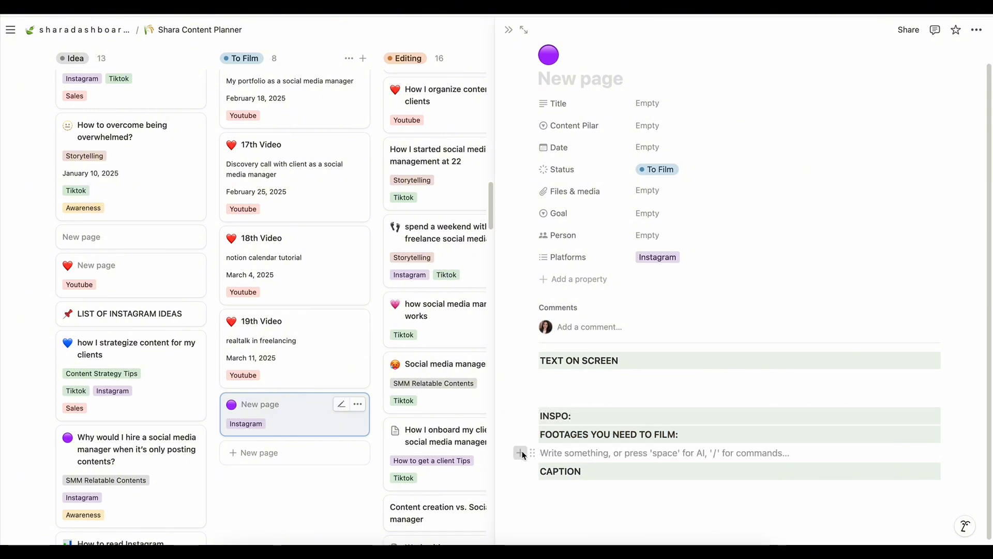
click(520, 453)
scroll(606, 359, down, 2)
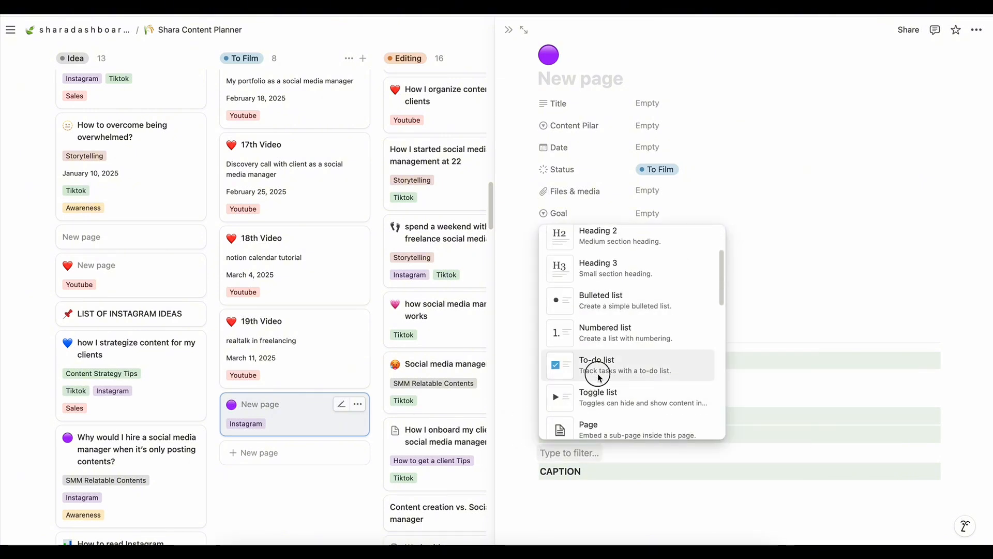
click(594, 376)
text(you sitting iin t)
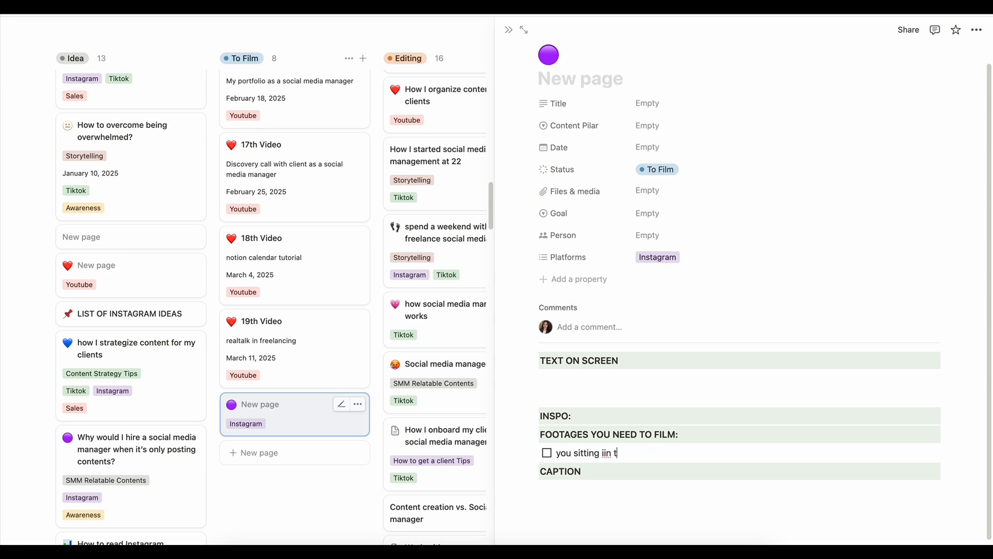
text(n the office (broll)
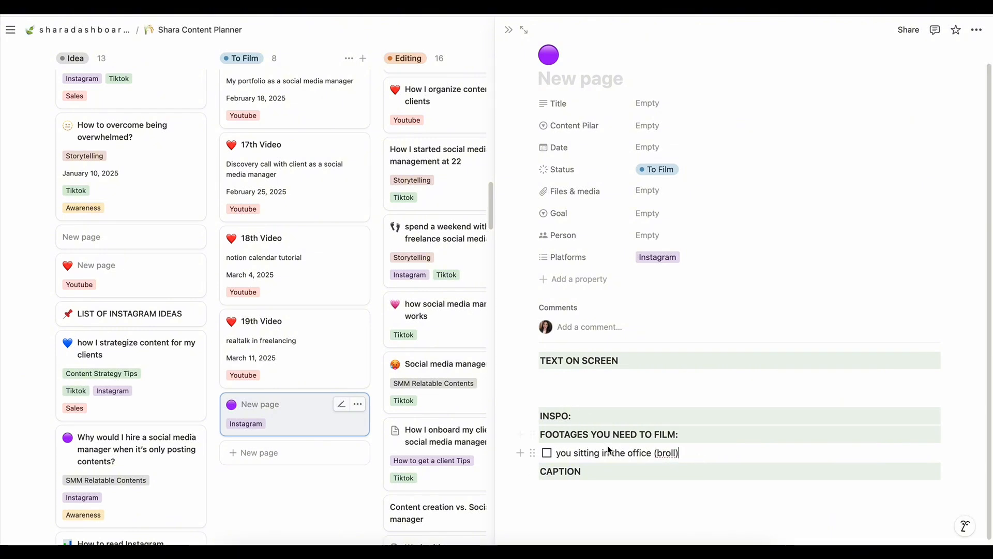
click(547, 453)
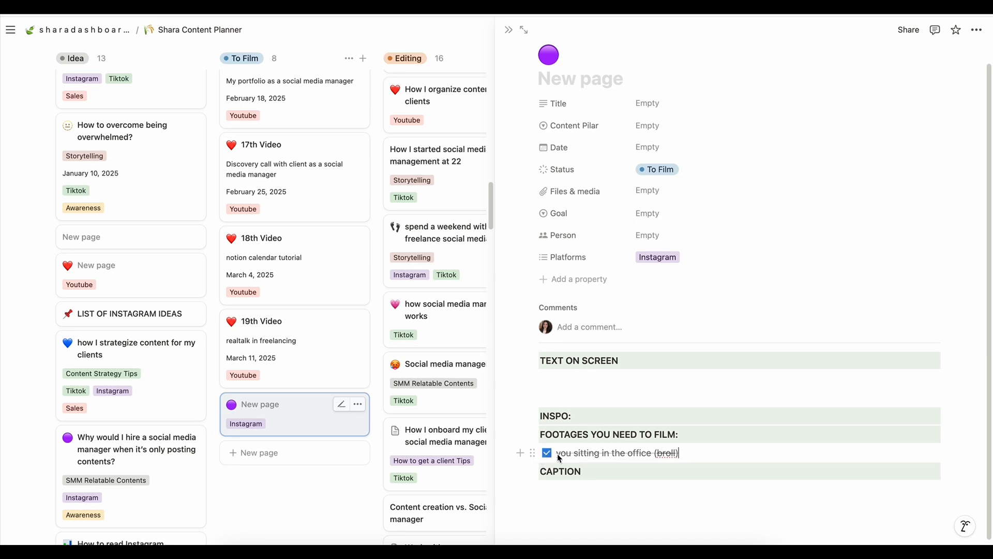
click(650, 192)
click(765, 213)
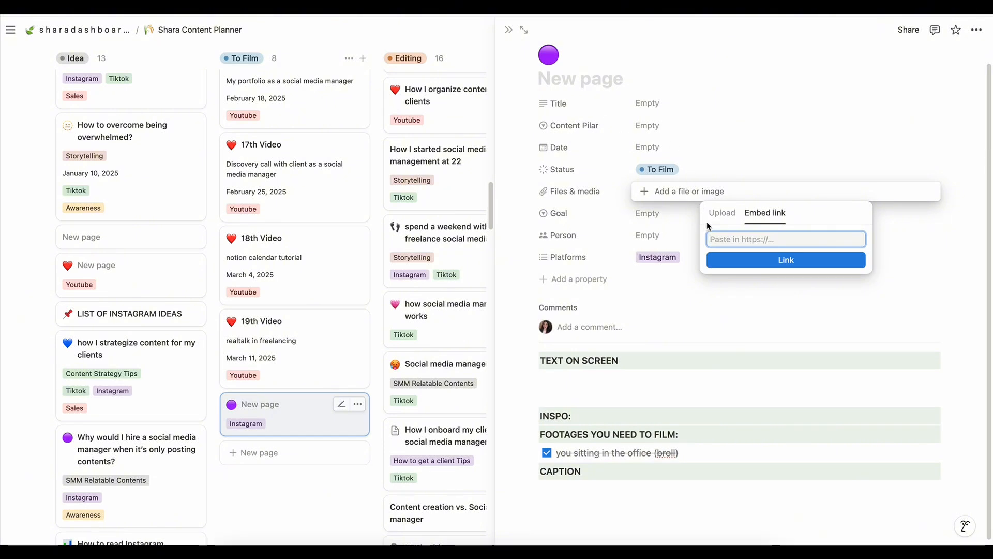
click(595, 452)
click(600, 436)
triple_click(600, 434)
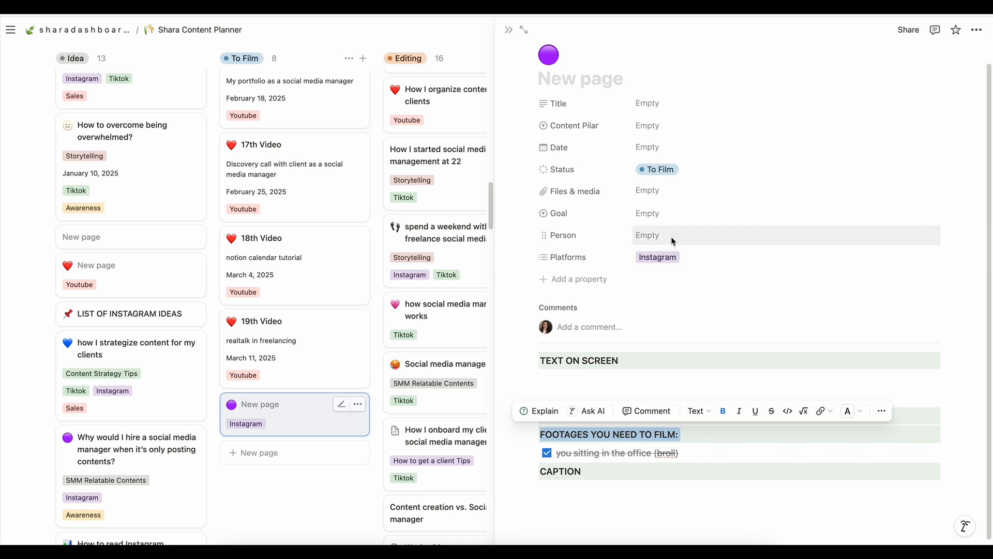
Step: Set the new page's status to Editing, close the page and return to the start of the board
click(668, 170)
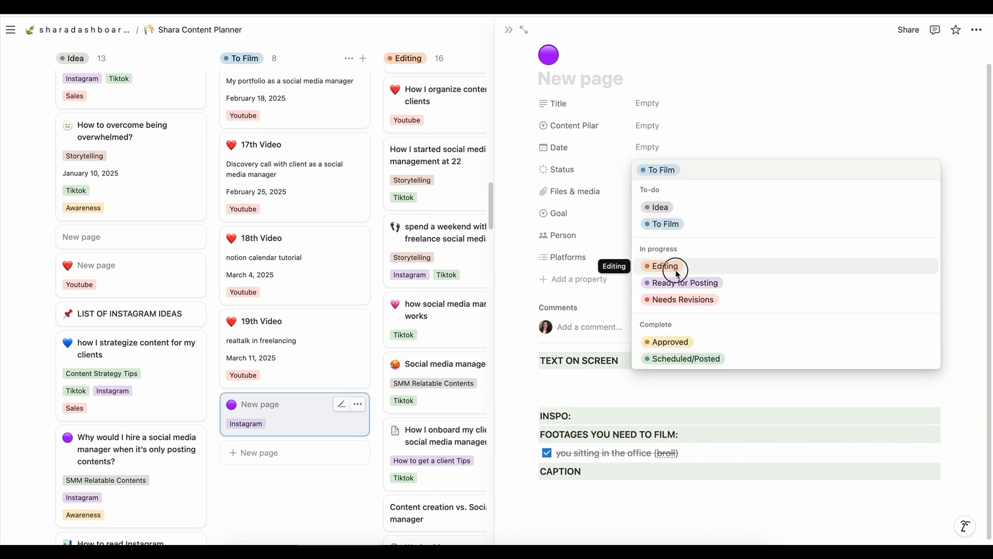
click(653, 268)
click(509, 30)
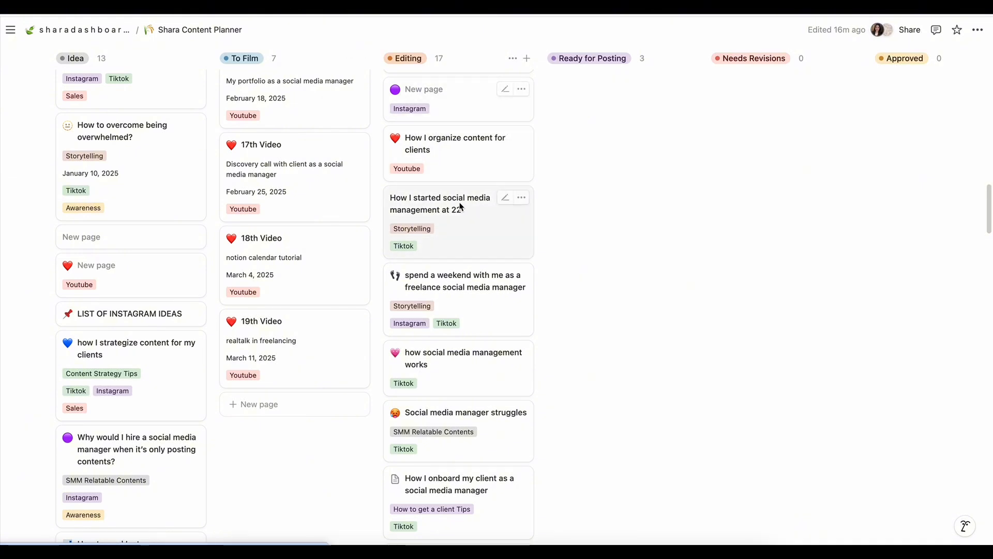
scroll(510, 250, up, 3)
scroll(506, 265, up, 3)
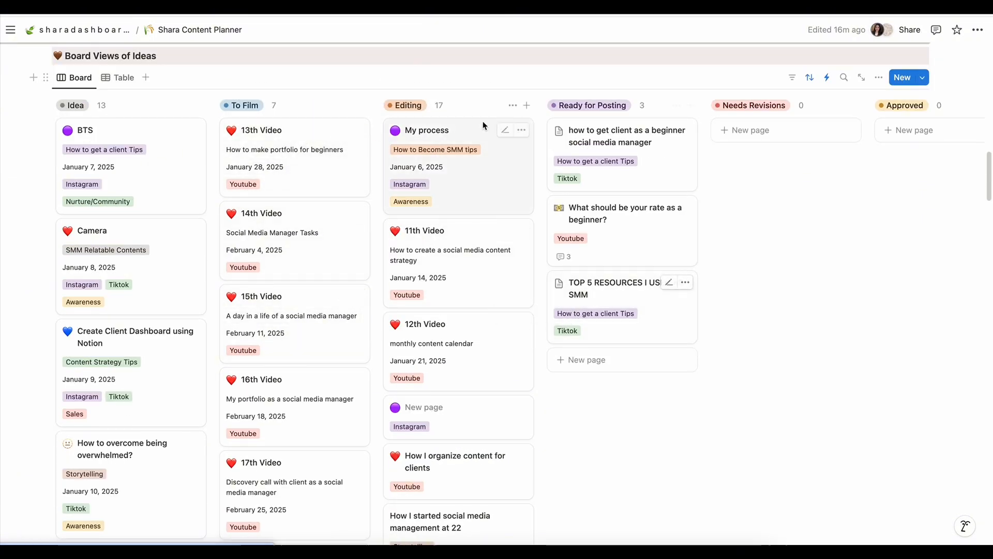
Step: Review the untitled Instagram page and the My process page from the Editing column, closing each one
scroll(460, 317, down, 2)
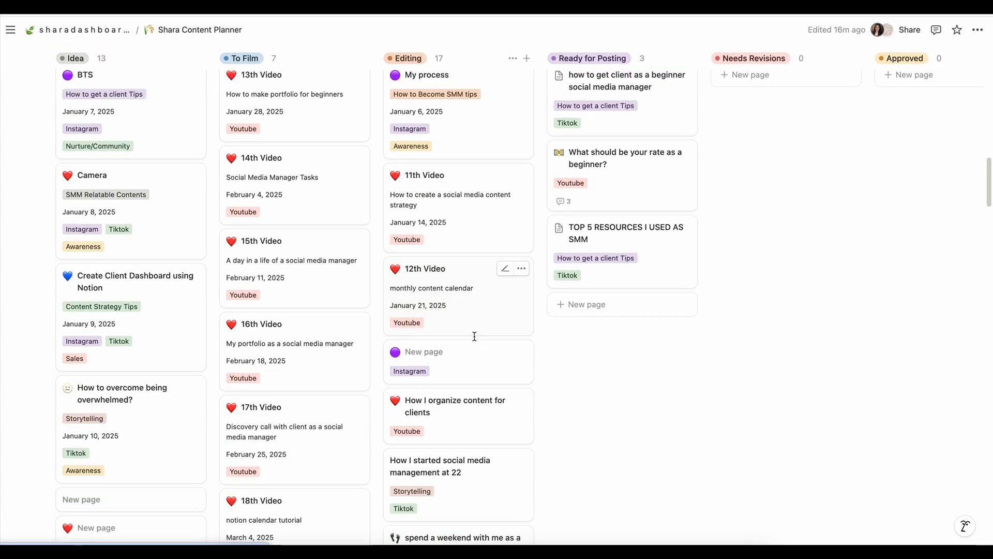
click(467, 340)
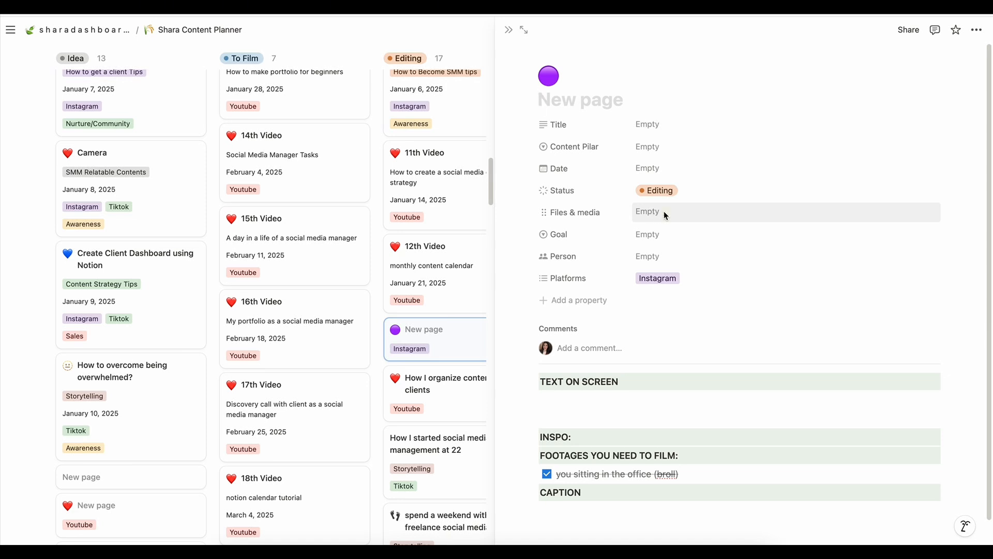
click(510, 31)
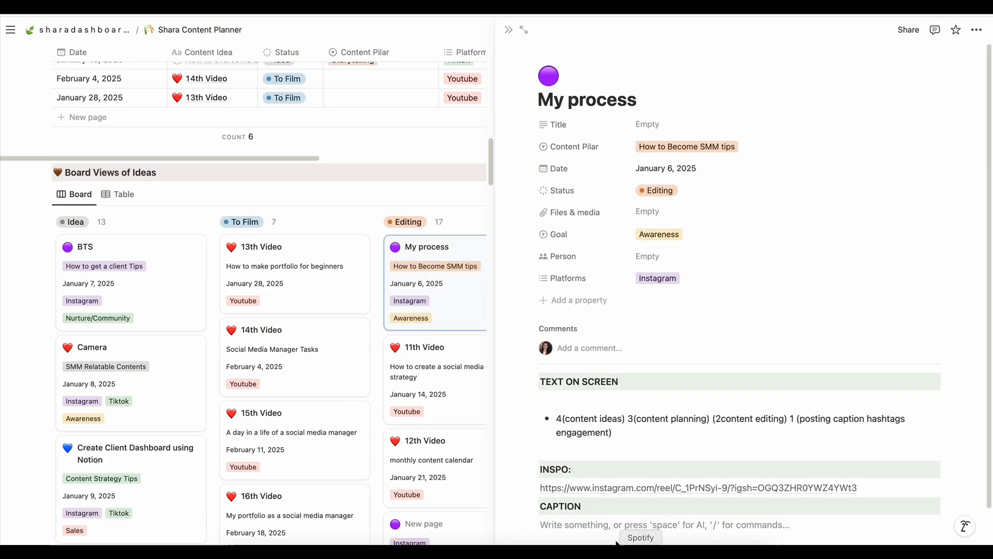
scroll(595, 440, down, 2)
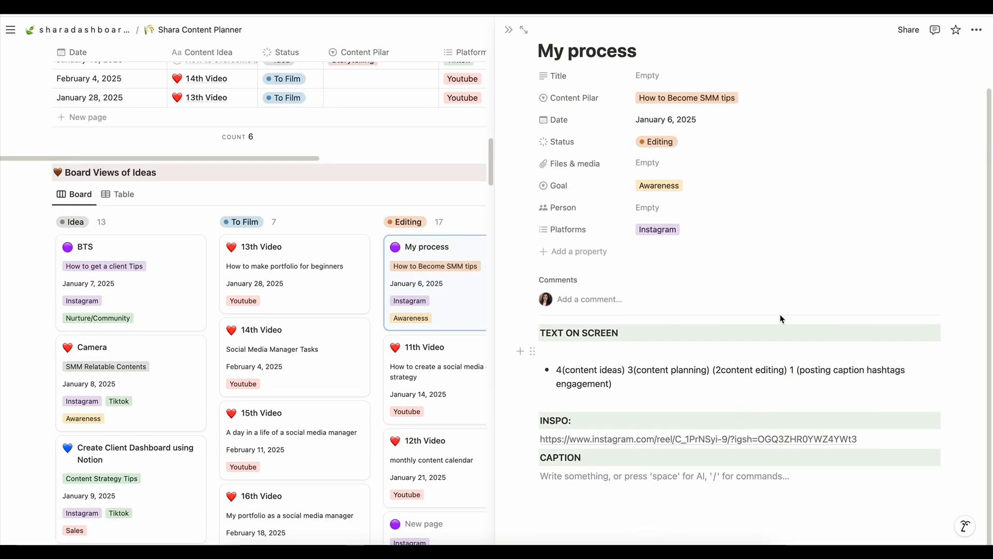
click(510, 31)
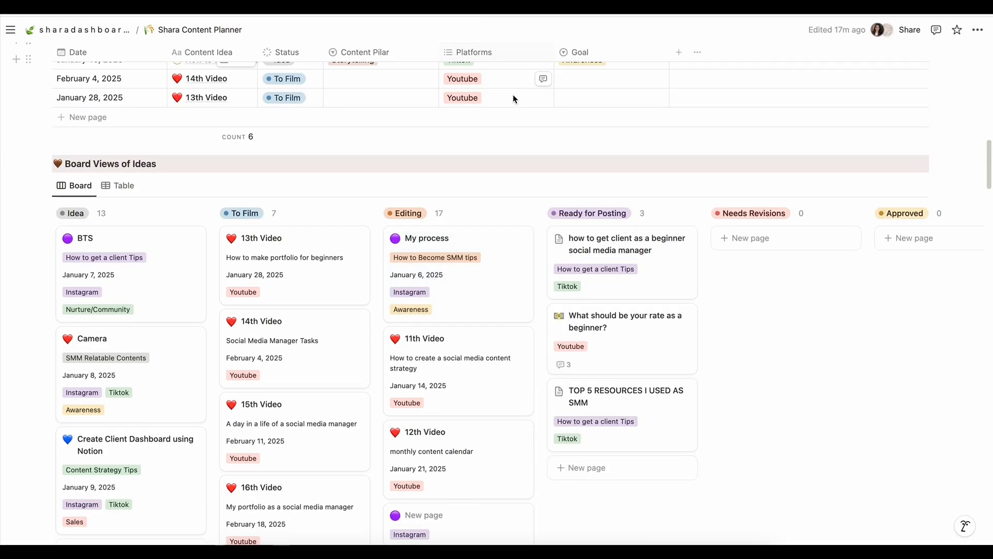
Step: Set the My process page's status to Ready for Posting and close the page
click(488, 297)
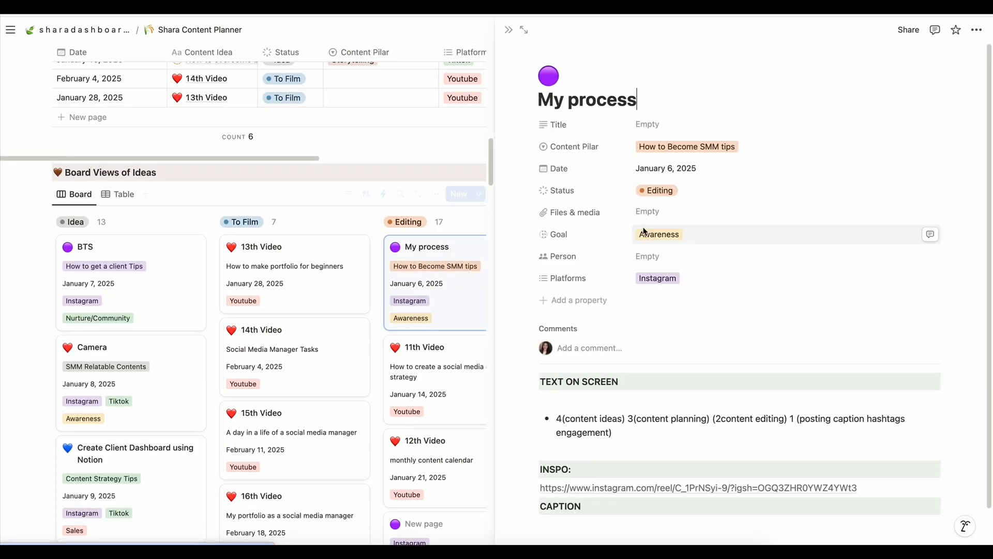
click(688, 197)
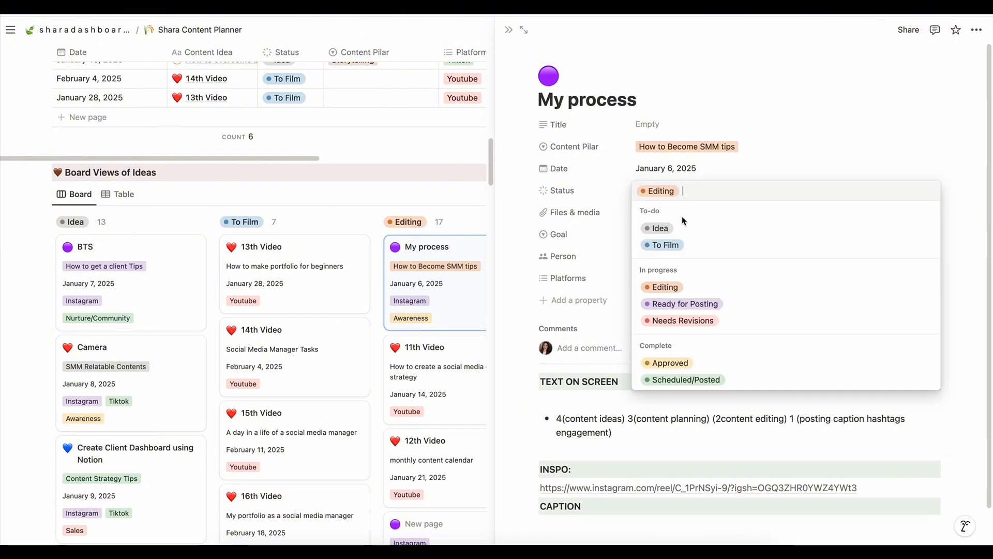
click(674, 307)
click(509, 30)
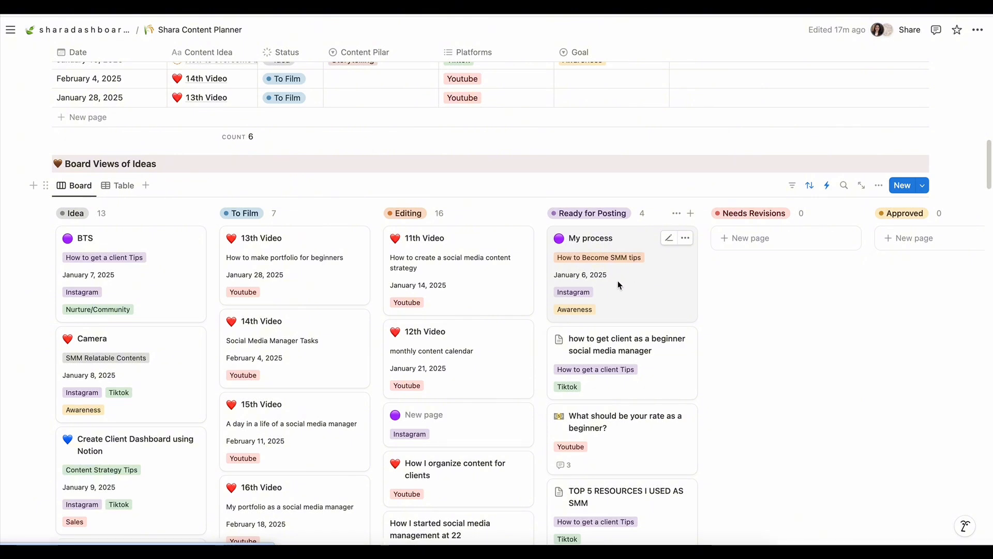
Step: Reopen the My process page, set its status to Needs Revisions and draft a placeholder comment
scroll(622, 284, down, 1)
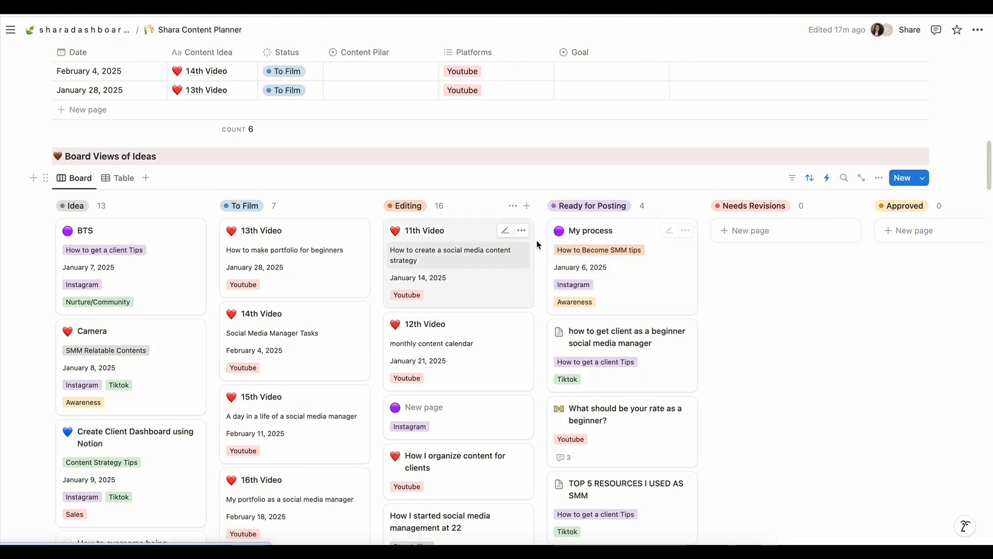
click(659, 261)
scroll(651, 293, down, 1)
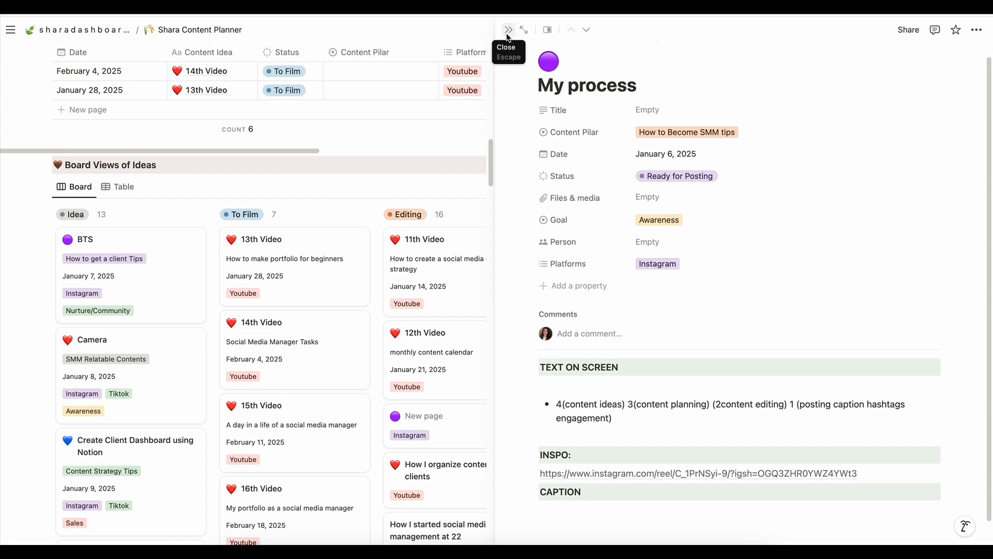
click(508, 31)
click(652, 280)
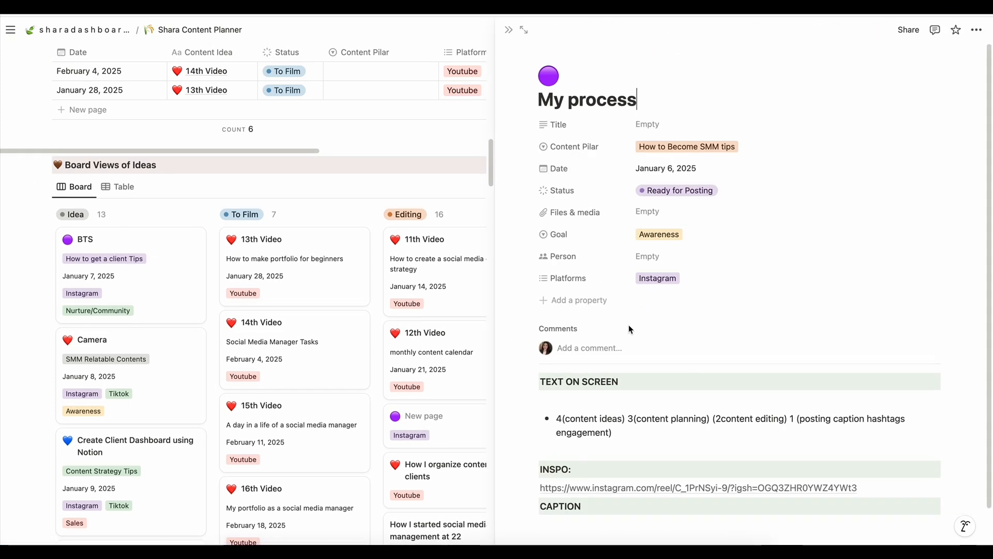
click(683, 190)
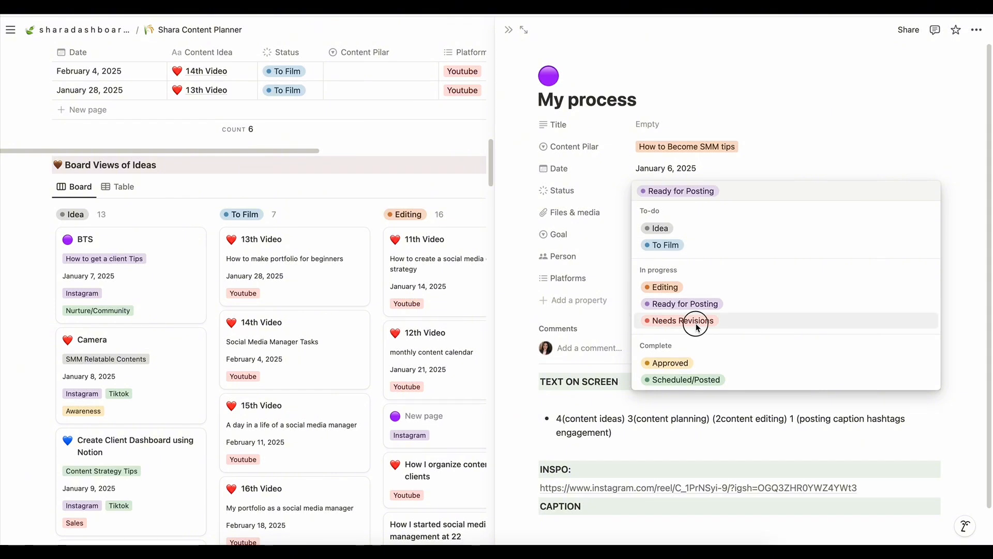
click(695, 323)
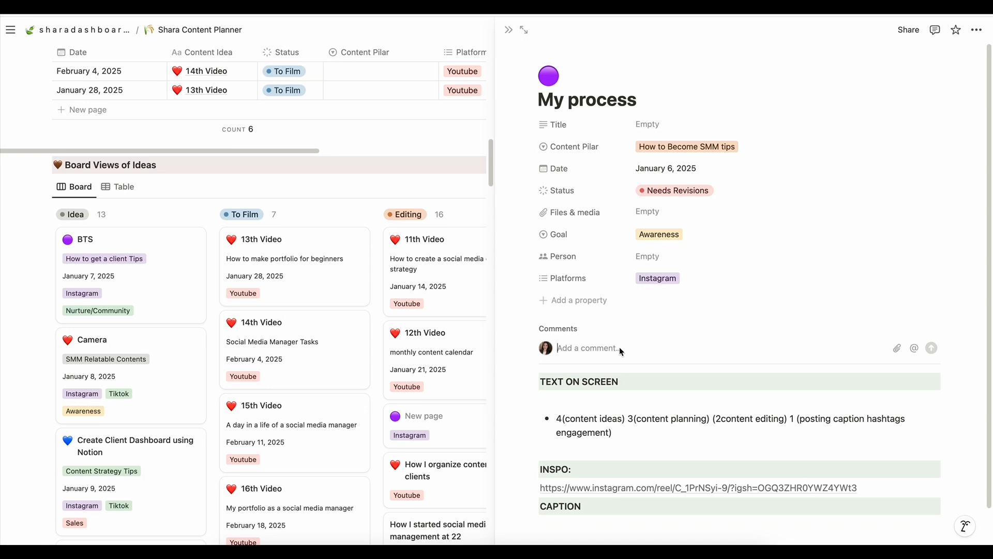
click(595, 346)
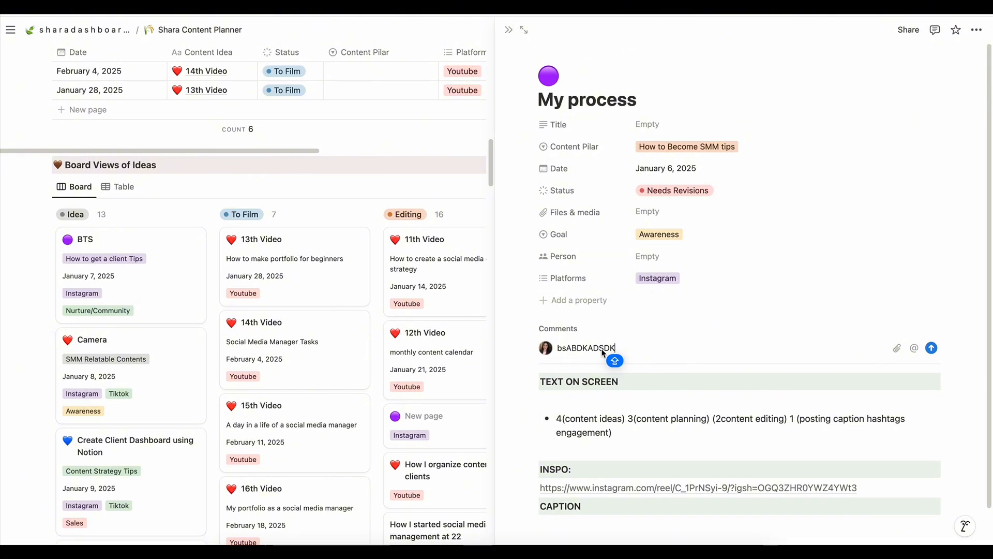
Step: Set My process to Approved, close the page and move its card to the Scheduled/Posted column
click(713, 189)
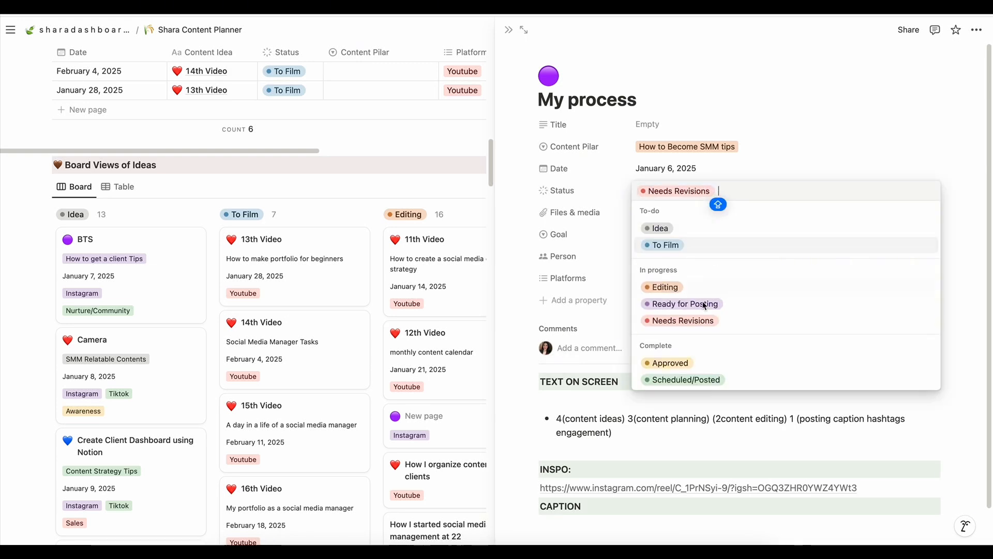
click(675, 363)
click(509, 30)
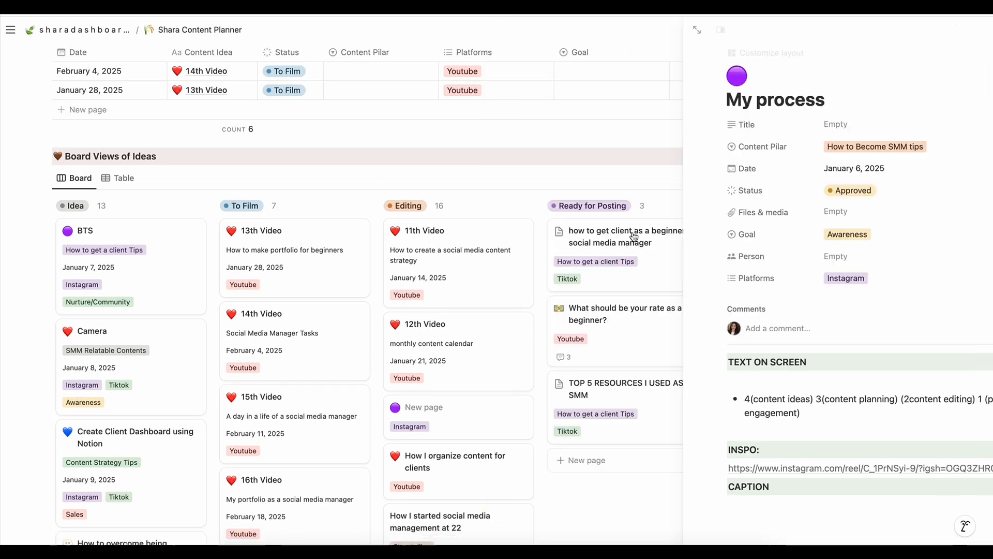
scroll(667, 305, right, 5)
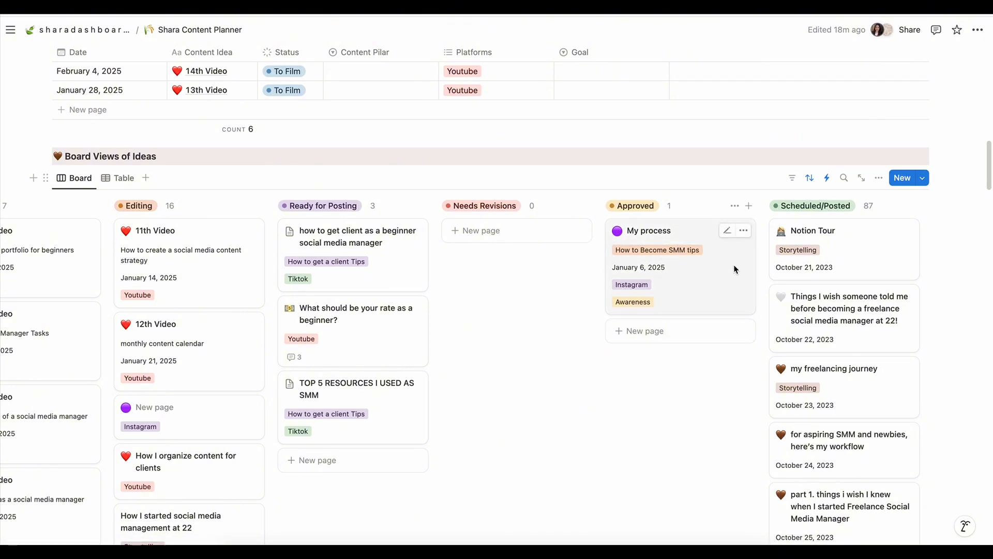
drag(719, 283, 823, 248)
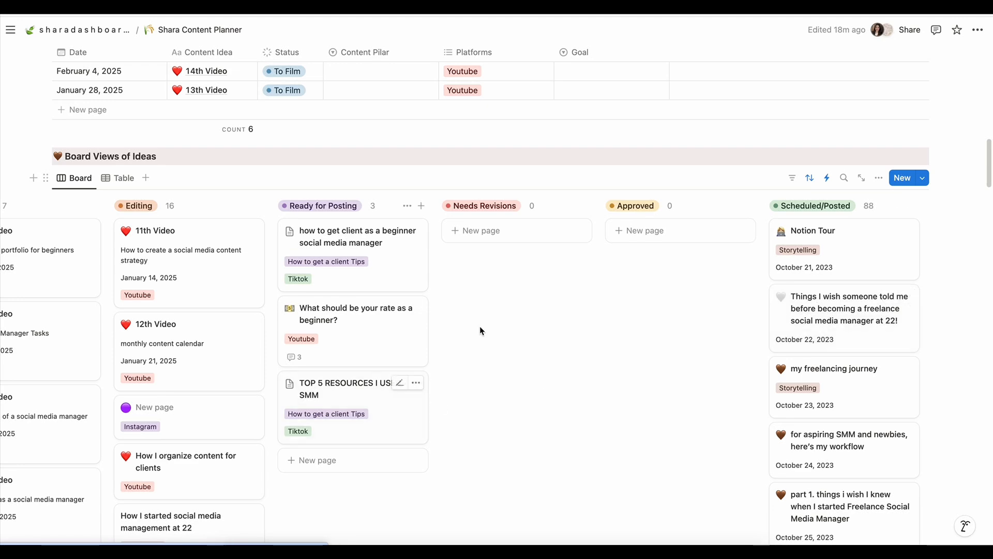
Step: Check the My process entry in the planner's January 2025 calendar view
scroll(579, 337, left, 5)
scroll(552, 395, up, 10)
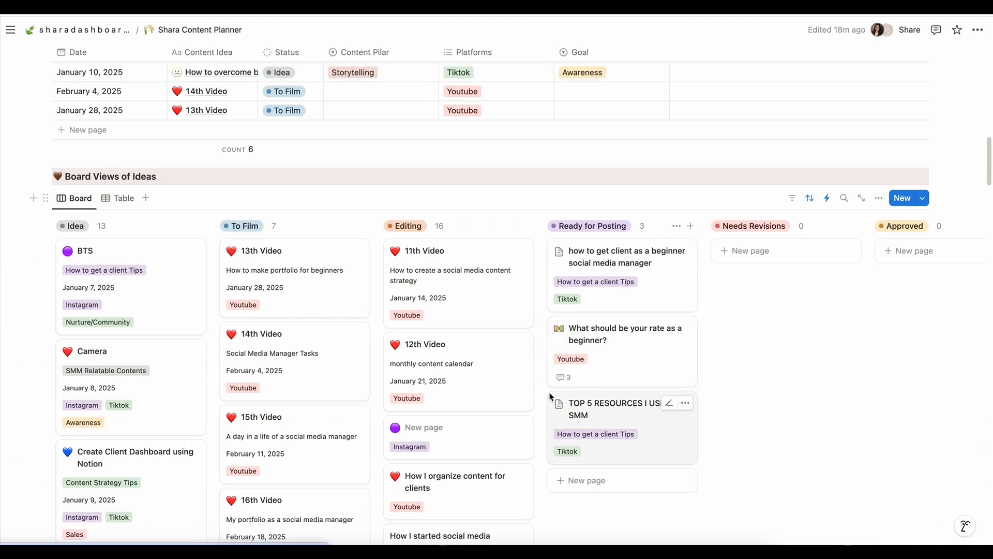
scroll(551, 396, up, 8)
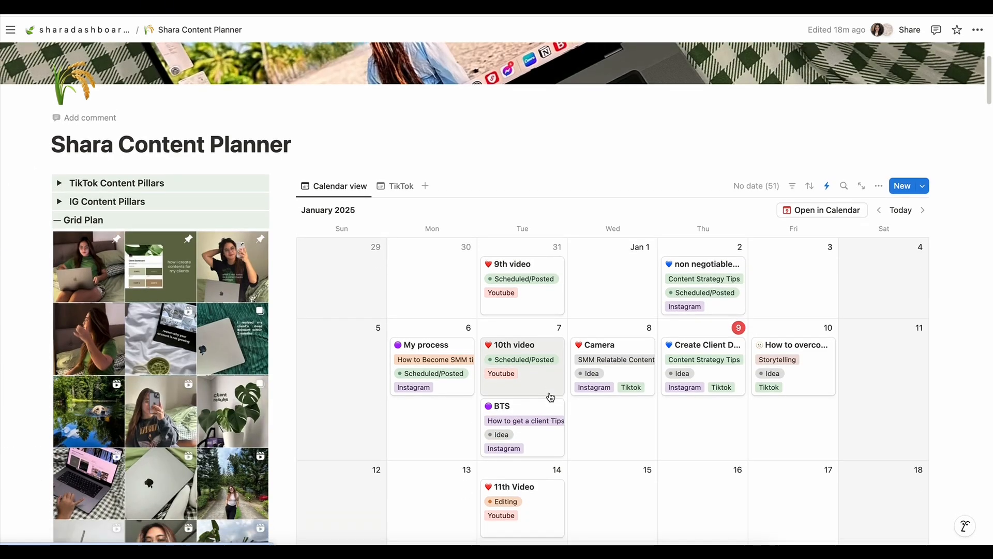
scroll(550, 397, down, 1)
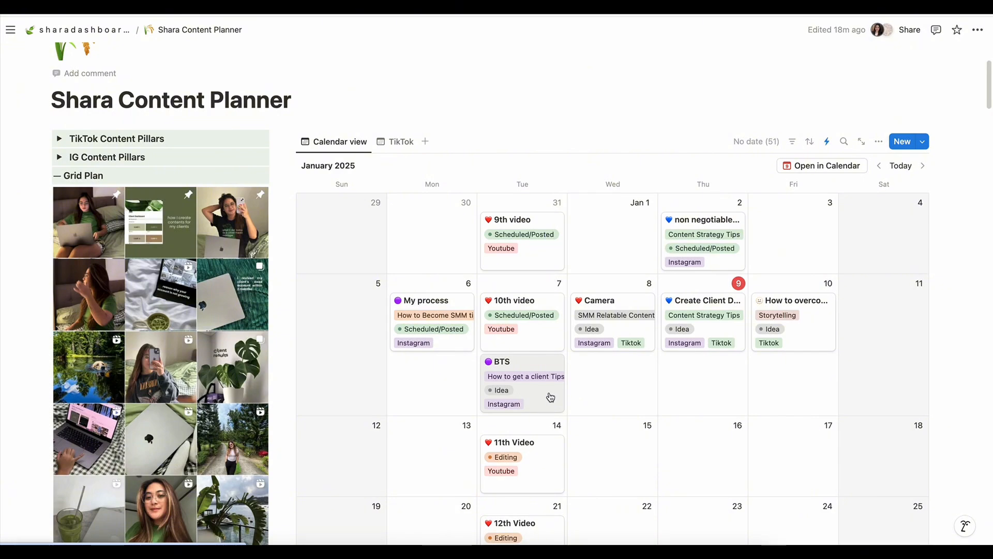
scroll(551, 396, down, 1)
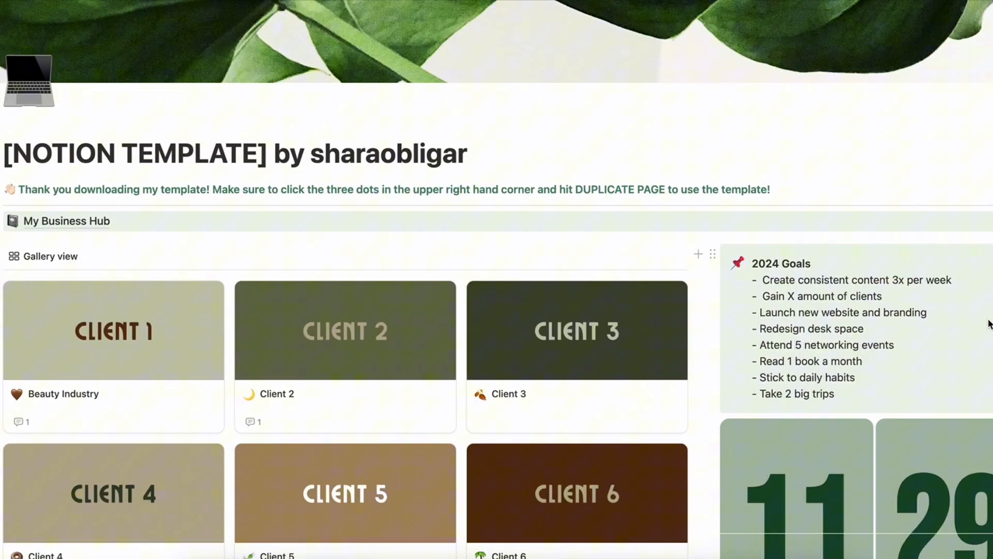
Step: Look over the Notion template's home page, including the client gallery, quick links and weekly to do list
scroll(989, 324, down, 10)
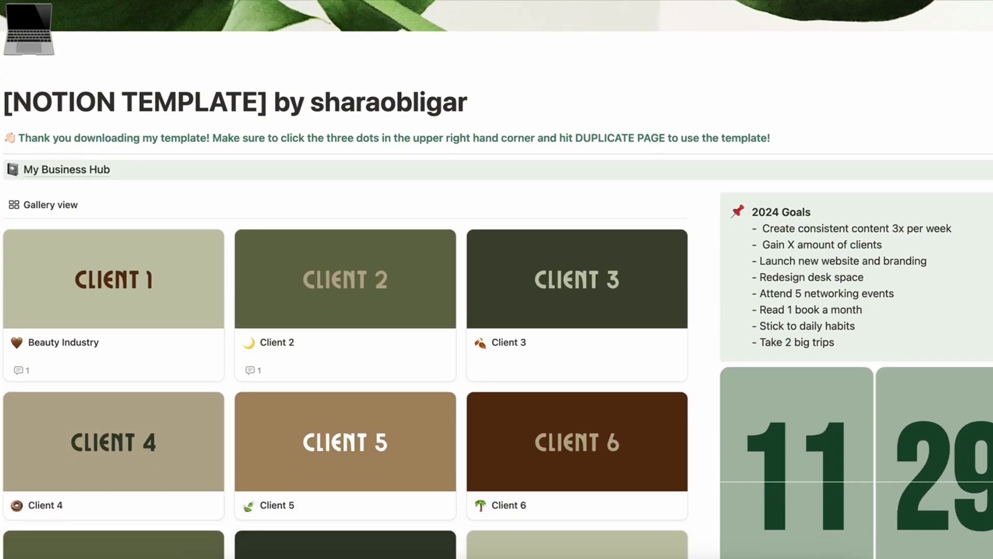
scroll(496, 279, down, 12)
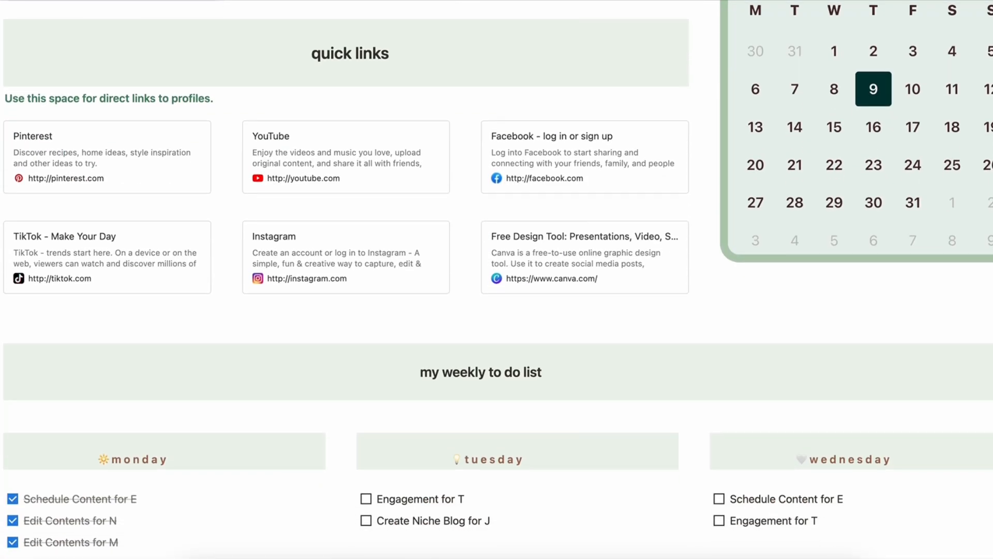
scroll(496, 279, up, 3)
scroll(496, 279, up, 18)
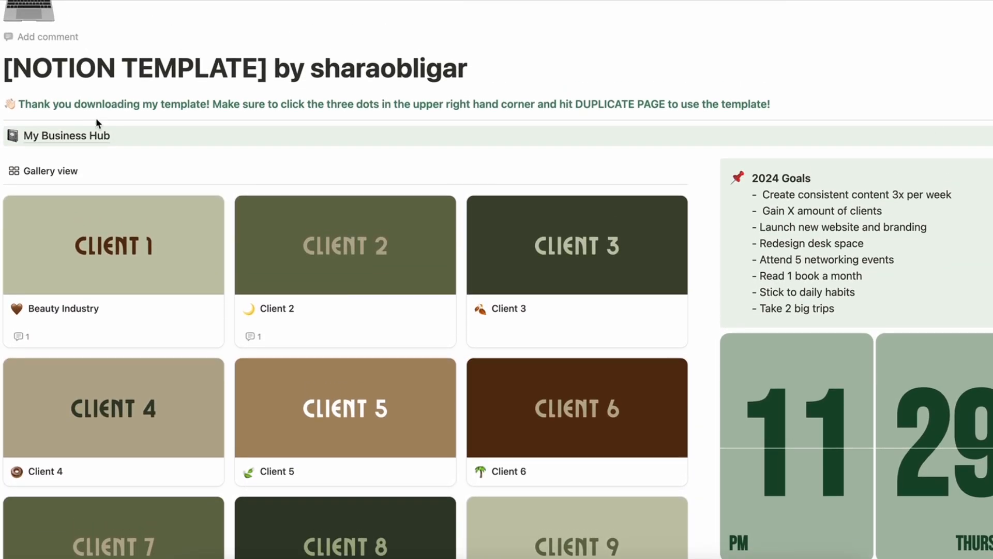
Step: Open the Content Planner within My Business Hub and go to its Board Views of Ideas
click(85, 129)
scroll(569, 218, down, 5)
scroll(678, 210, up, 3)
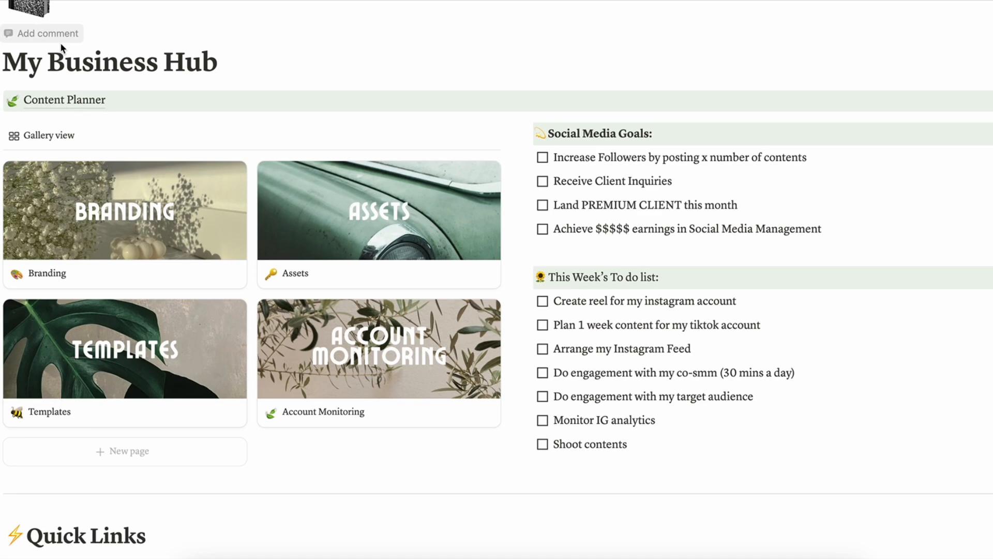
click(65, 100)
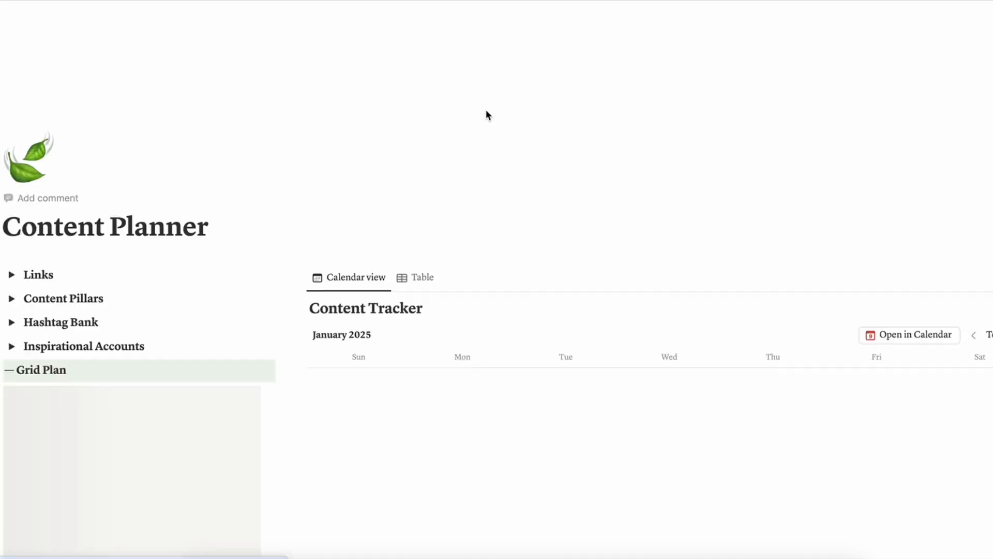
scroll(485, 113, down, 3)
scroll(497, 279, down, 20)
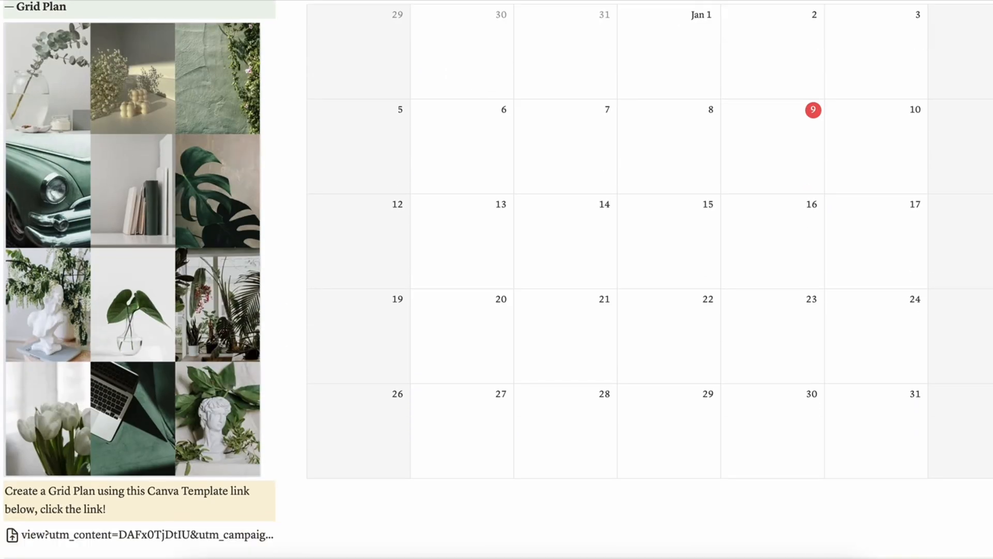
scroll(497, 280, down, 2)
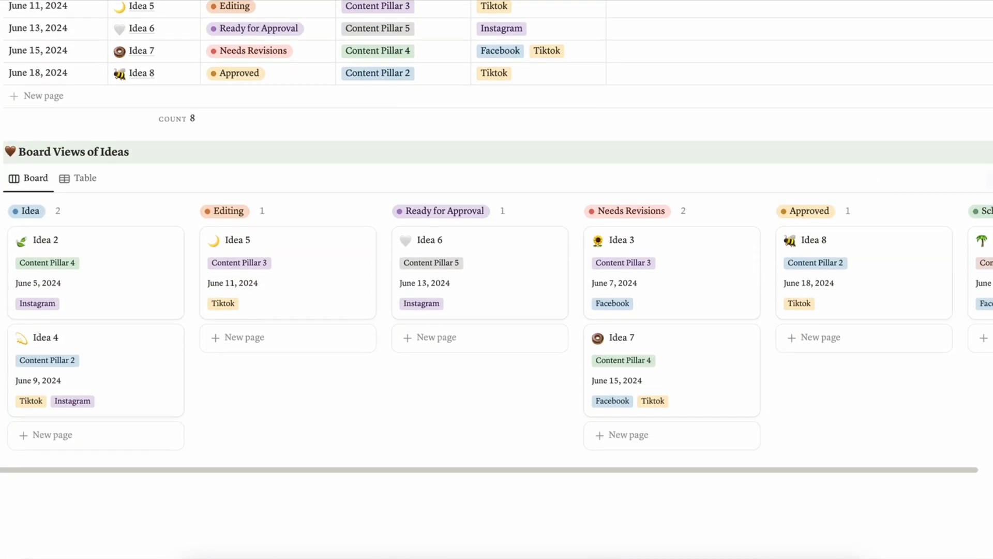
Step: Move the Idea 3 card to Approved, and move Idea 5 to Ready for Approval and back to Editing
drag(282, 257, 472, 264)
drag(662, 256, 821, 244)
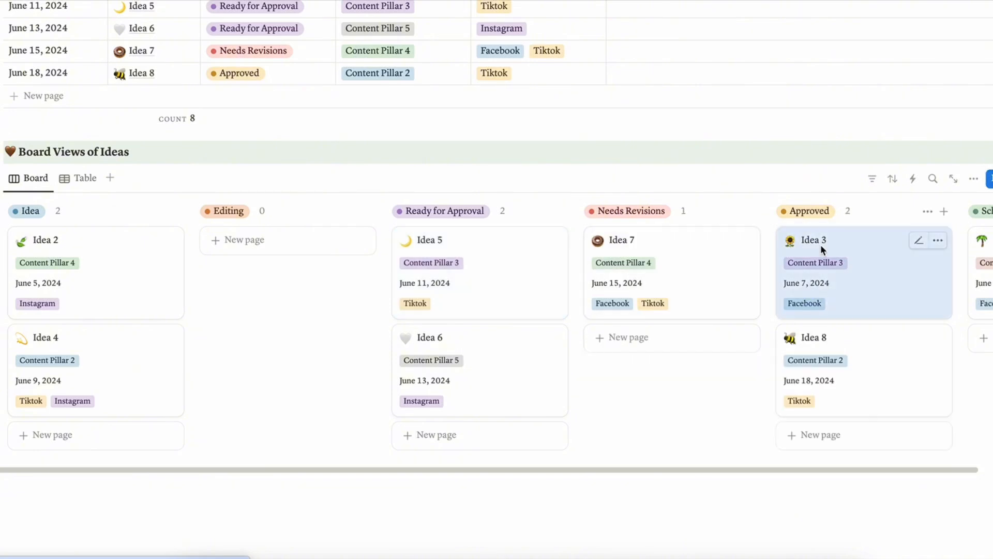
drag(518, 257, 341, 266)
Step: Set Idea 5's status to Idea, return it to Editing, close the page and go back to the planner's start
click(340, 266)
click(716, 224)
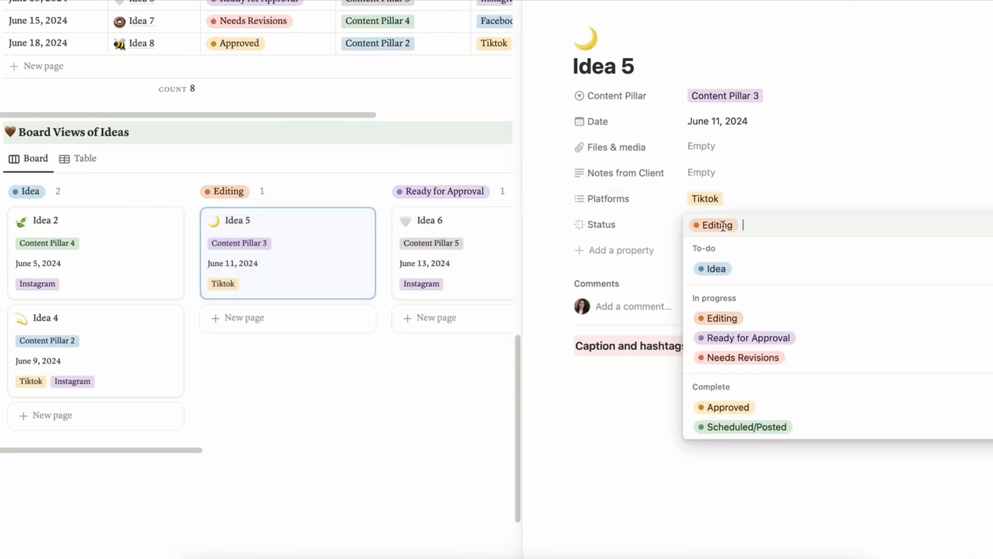
click(722, 266)
click(711, 224)
click(709, 317)
click(478, 364)
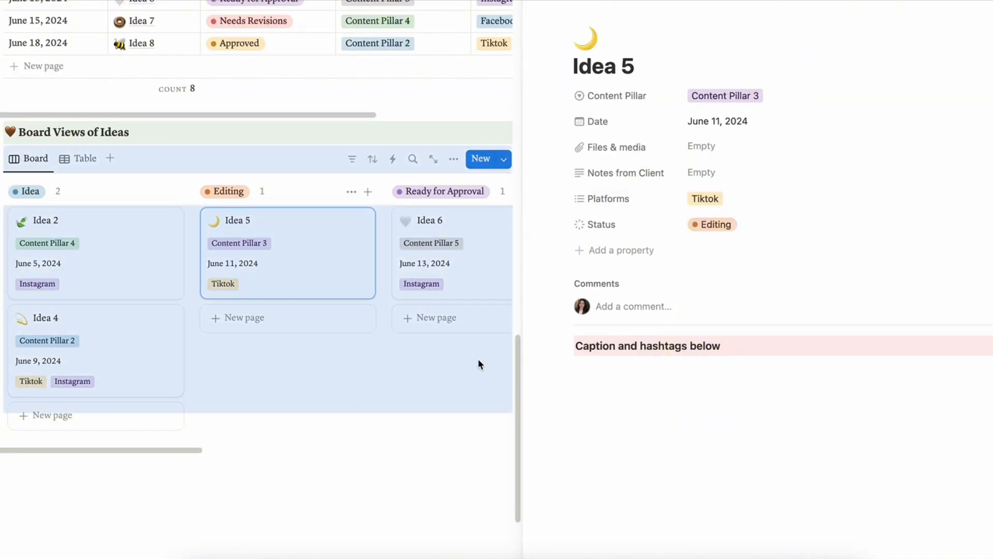
key(Escape)
scroll(525, 352, up, 15)
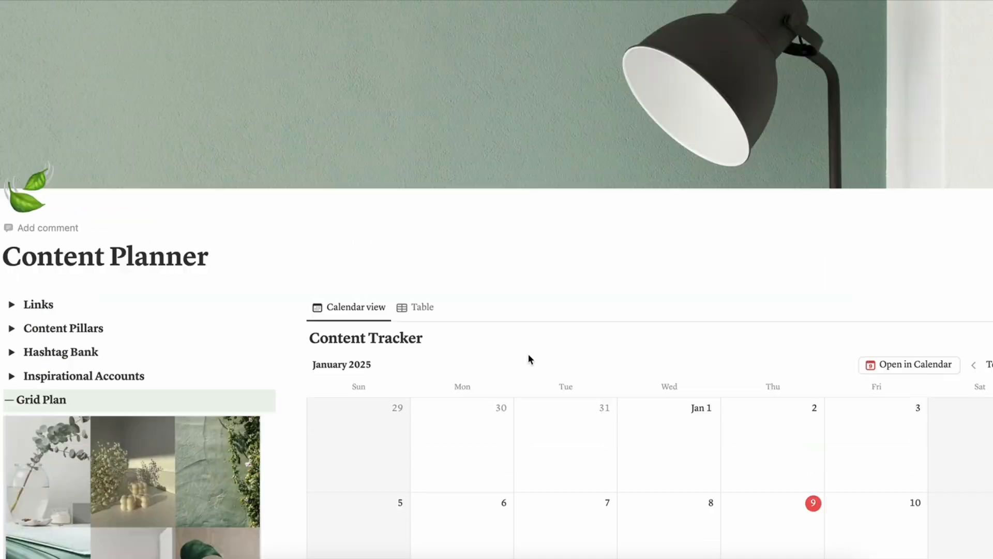